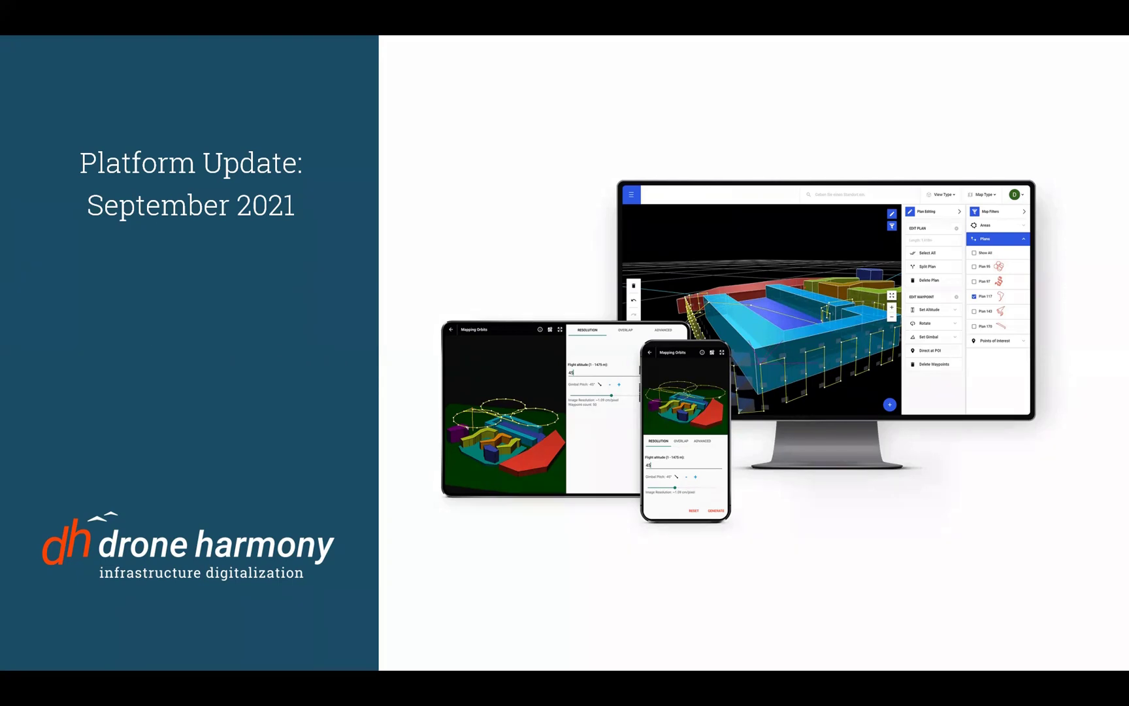
Step: Advance past the Highlights slide to reach the Drone Harmony terrain coverage map of Europe
{"action": "key", "text": "Right"}
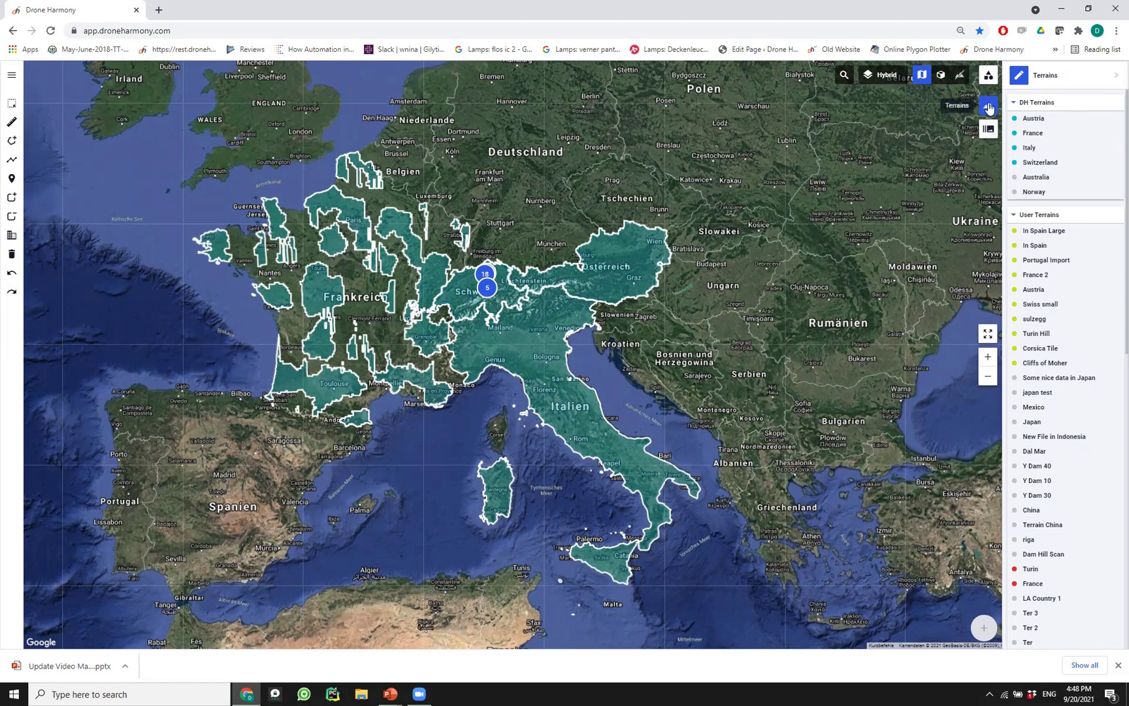
Step: Close the Terrains panel and centre the map on the Zurich and Lucerne site clusters
{"action": "left_click", "coordinate": [988, 107]}
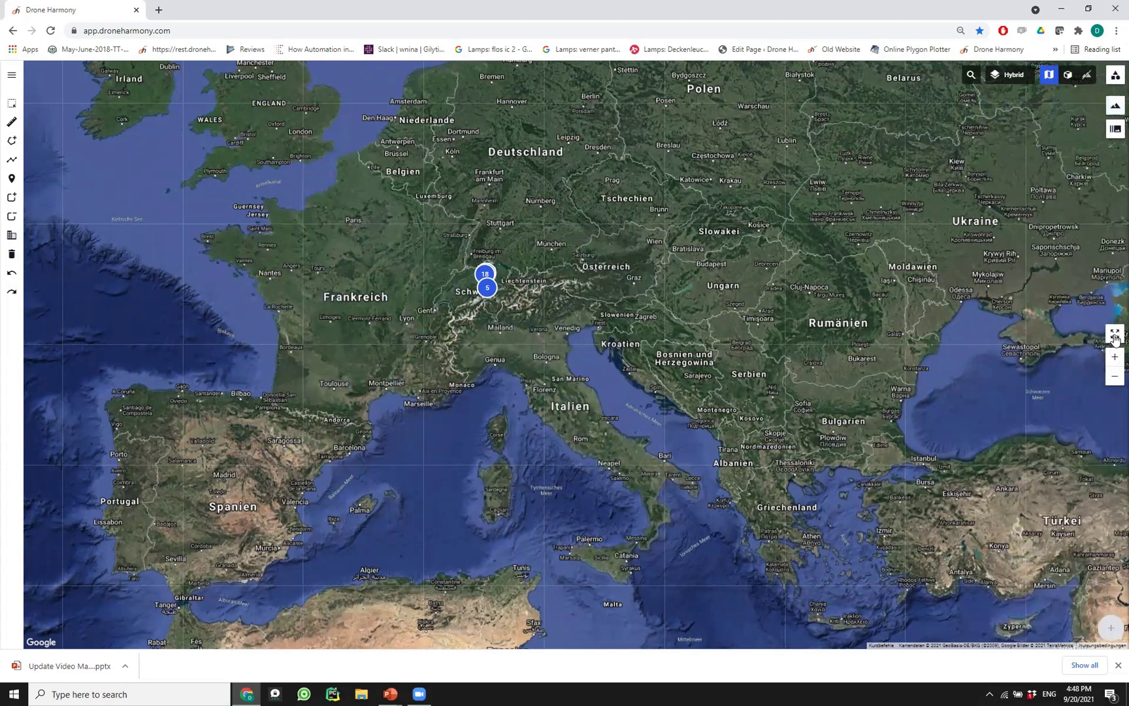
{"action": "left_click", "coordinate": [1115, 334]}
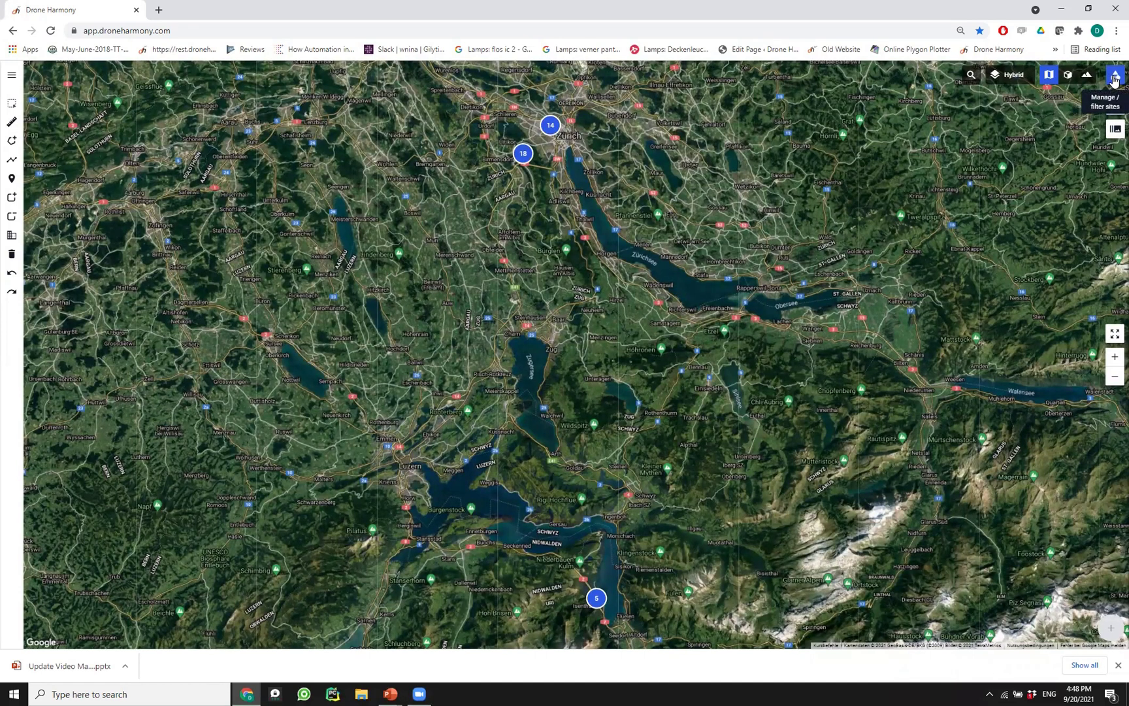
Step: Expand Manage / filter sites and reopen the DH and User Terrains list
{"action": "left_click", "coordinate": [1115, 77]}
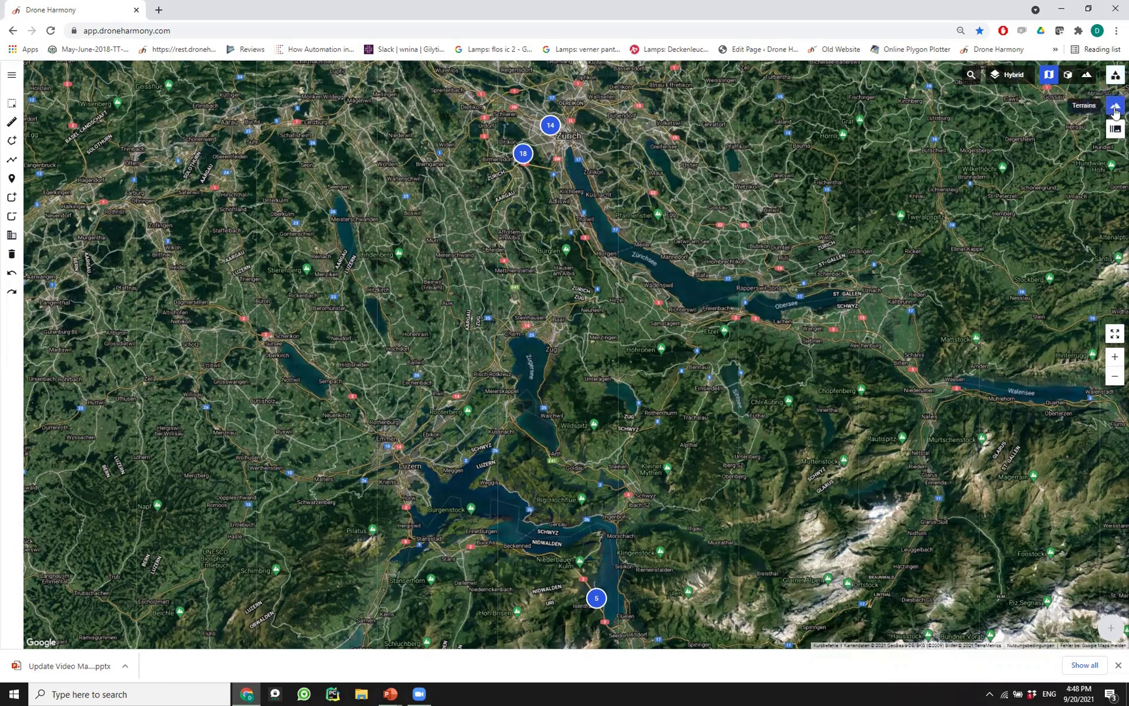
{"action": "left_click", "coordinate": [1116, 109]}
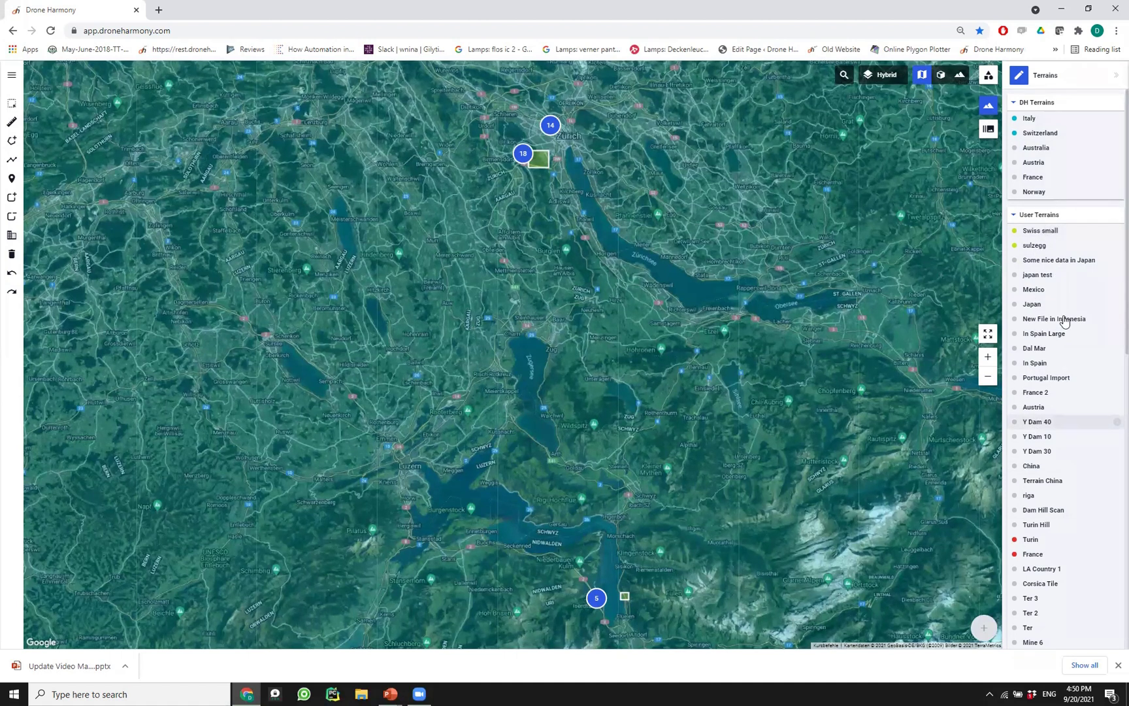
{"action": "left_click", "coordinate": [12, 77]}
{"action": "left_click", "coordinate": [44, 152]}
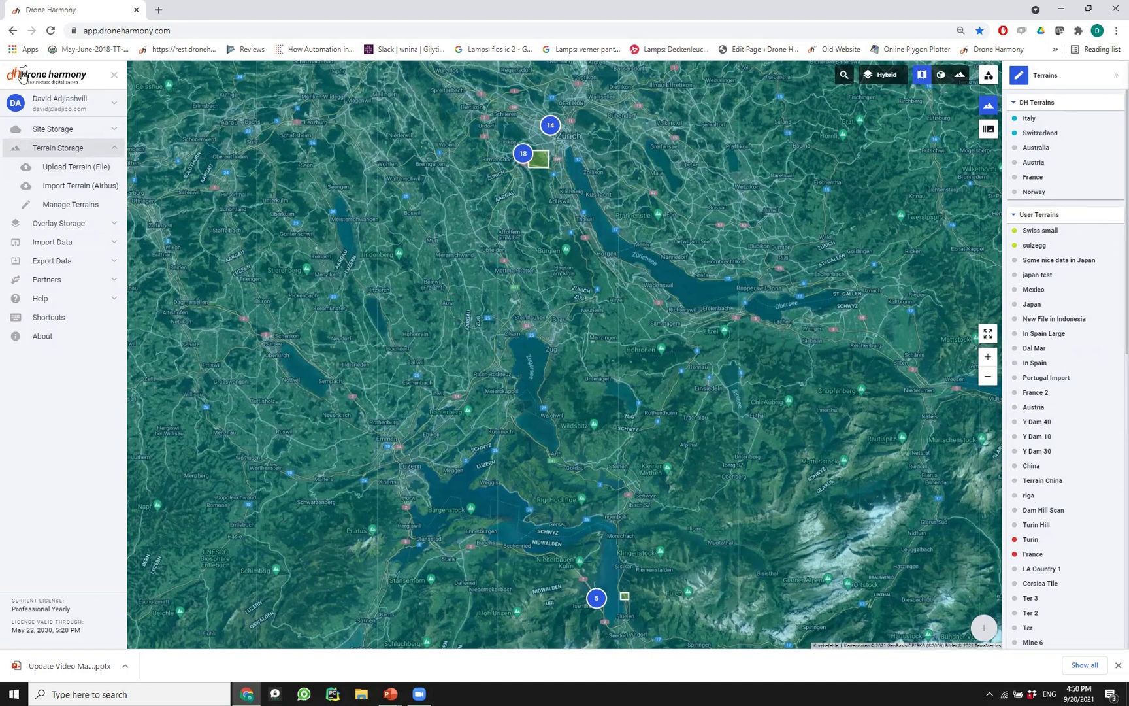
{"action": "left_click", "coordinate": [114, 76]}
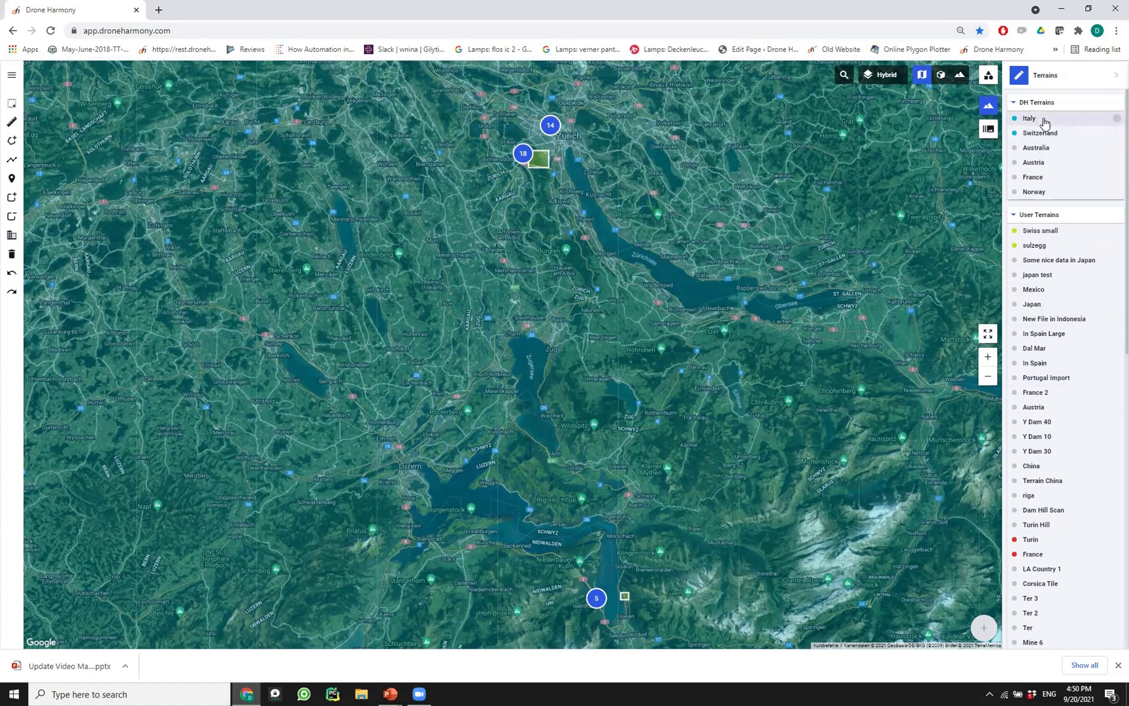
Step: Fly the map to the Switzerland terrain, showing the sulzegg square over the wooded lakeshore
{"action": "left_click", "coordinate": [1043, 136]}
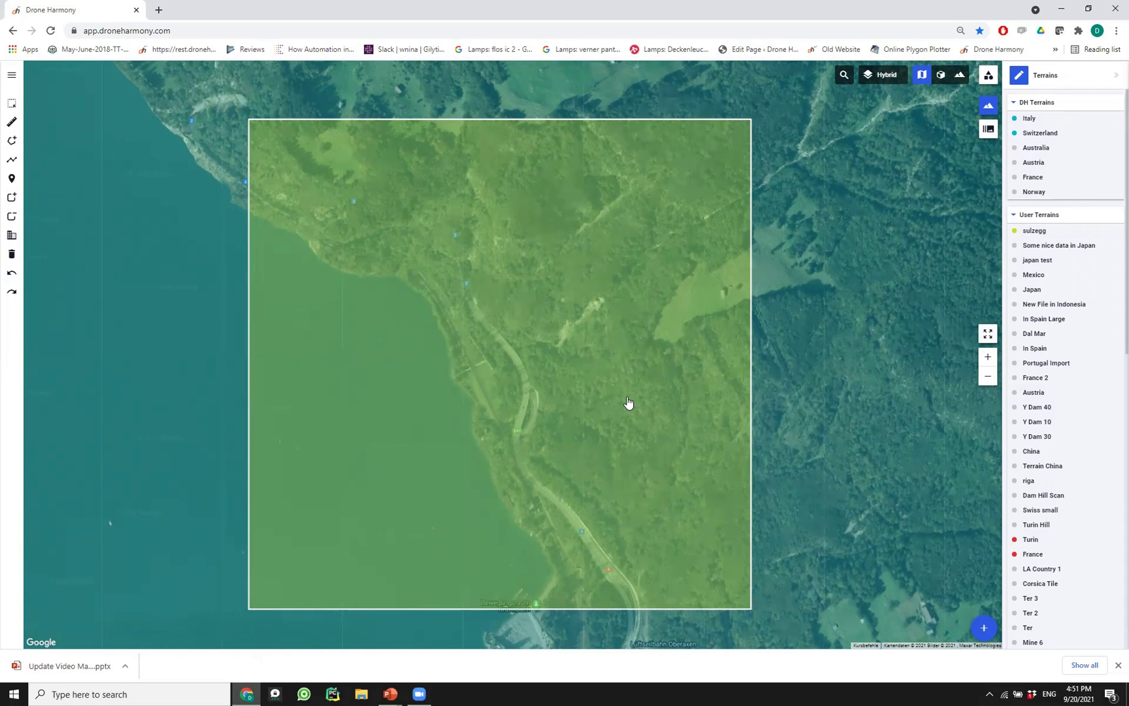
Step: Zoom out and pan to reveal the blue mission area and dotted flight path near Isleten
{"action": "scroll", "coordinate": [629, 402], "scroll_direction": "down", "scroll_amount": 2}
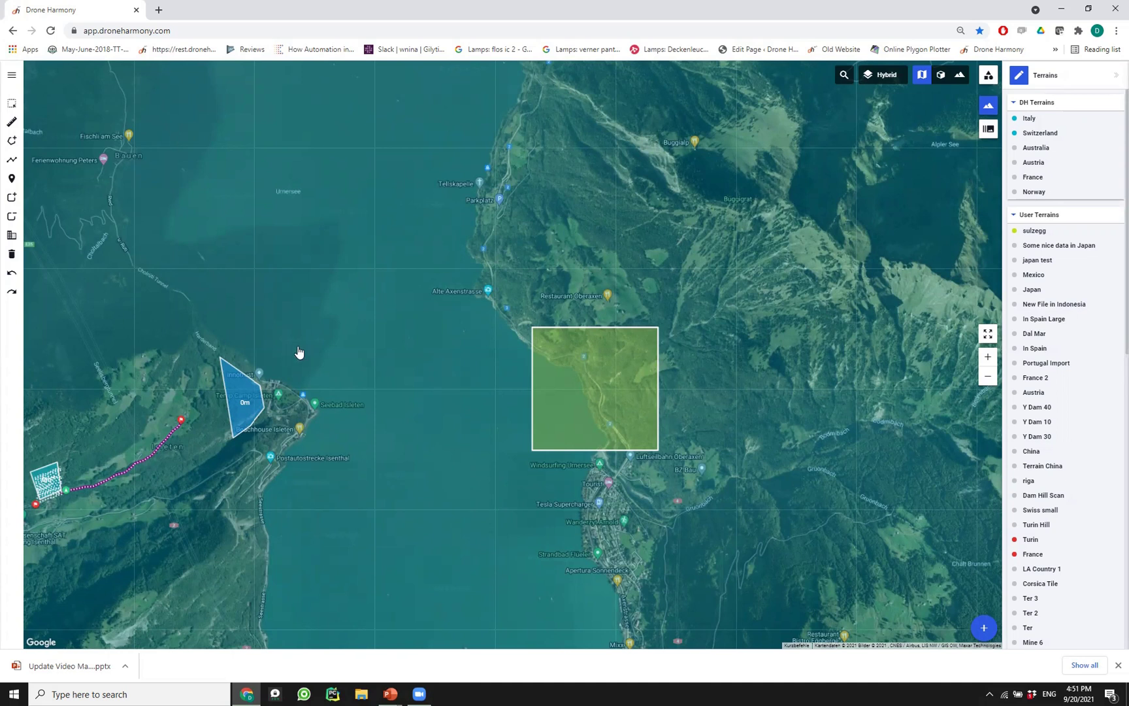
{"action": "left_click_drag", "start_coordinate": [340, 341], "coordinate": [486, 305]}
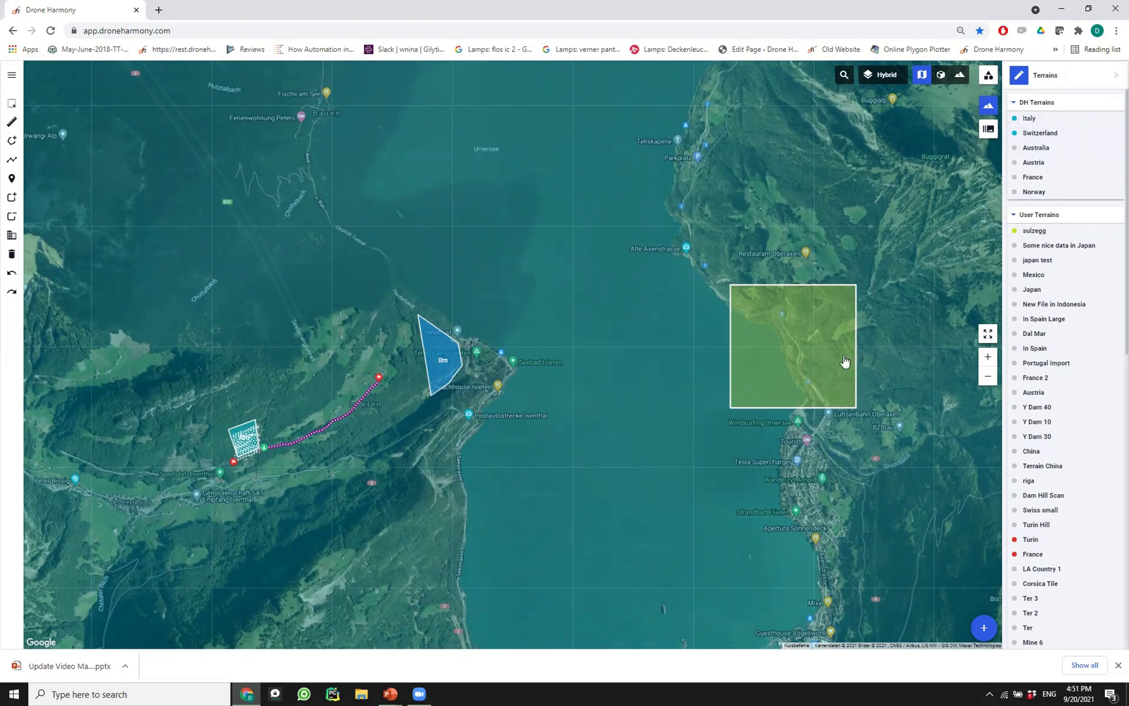
Step: Select sulzegg and frame it opposite the blue 0m mission polygon and dotted flight path
{"action": "left_click", "coordinate": [1032, 232]}
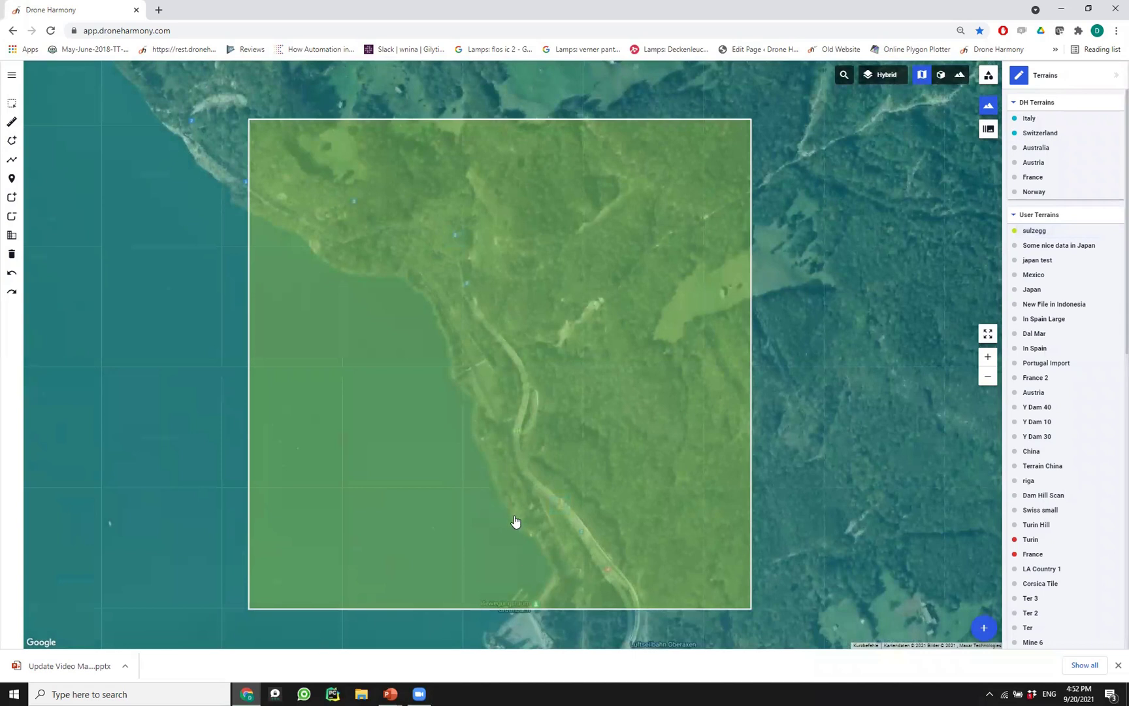
{"action": "scroll", "coordinate": [521, 513], "scroll_direction": "down", "scroll_amount": 3}
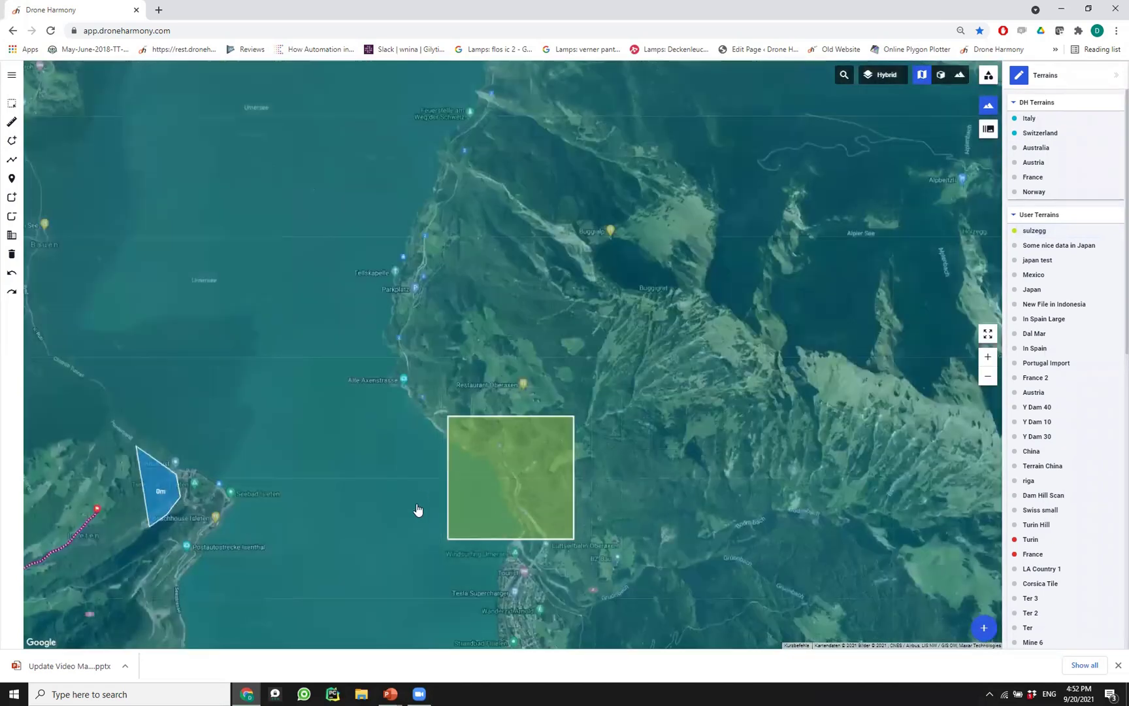
{"action": "left_click_drag", "start_coordinate": [418, 510], "coordinate": [577, 345]}
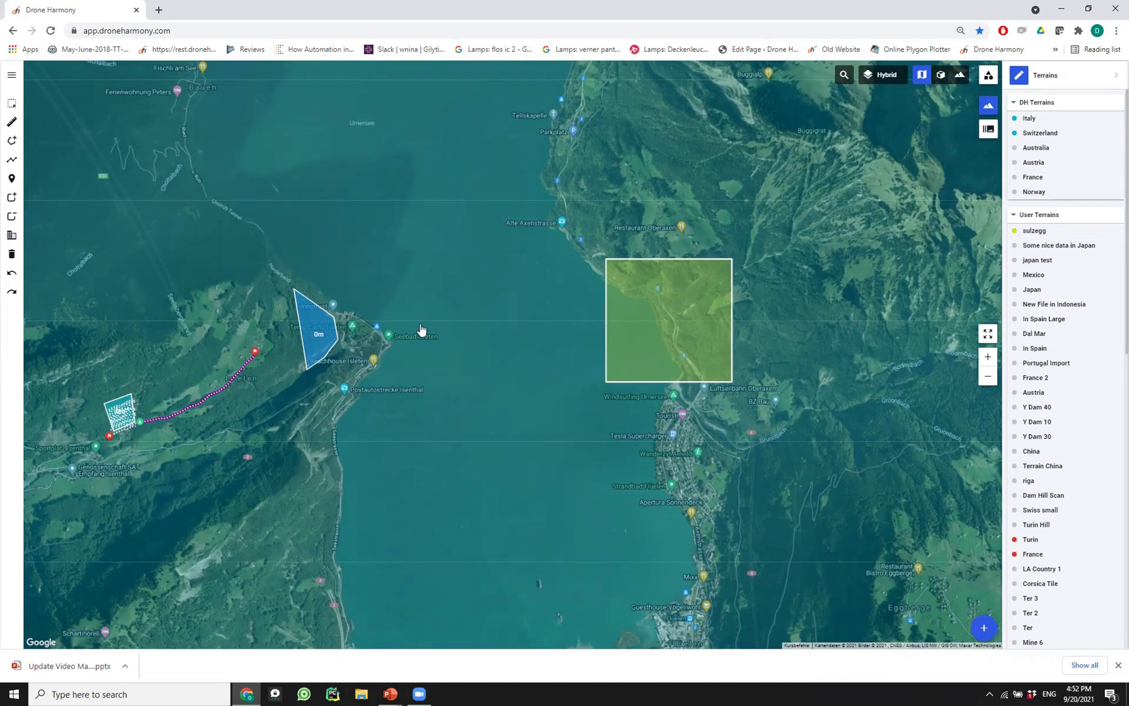
{"action": "left_click_drag", "start_coordinate": [433, 303], "coordinate": [633, 313]}
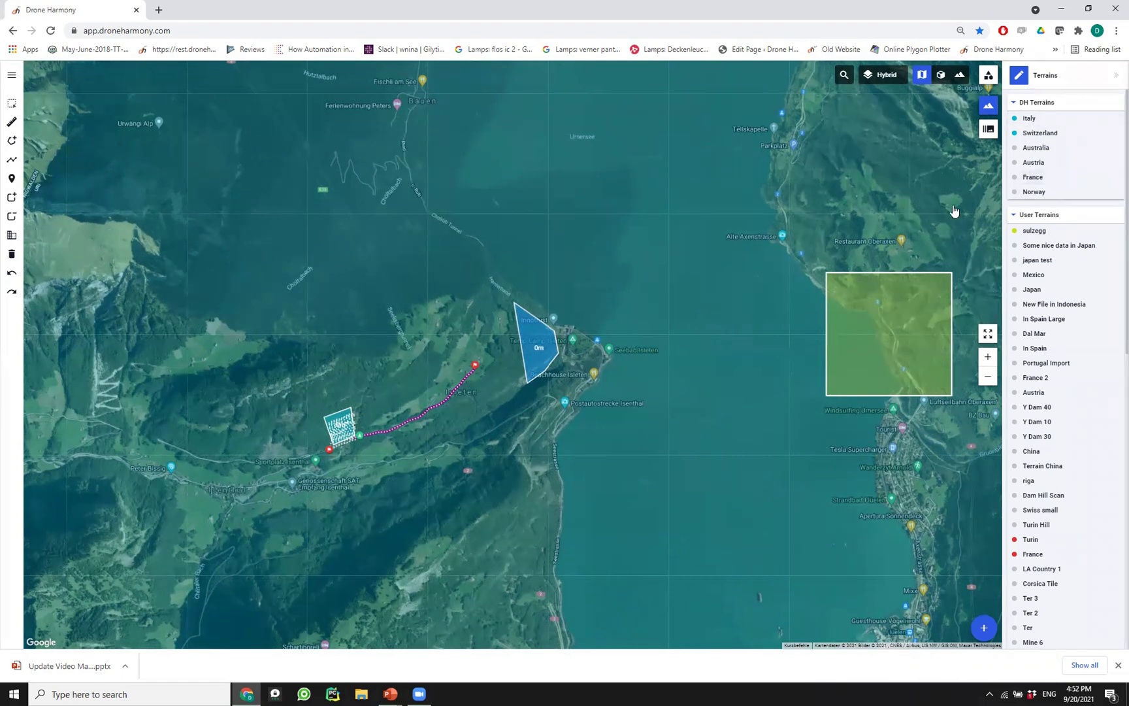
Step: Fly to the Switzerland terrain and zoom in on the hills above Lake Thun near Homberg
{"action": "left_click", "coordinate": [1046, 134]}
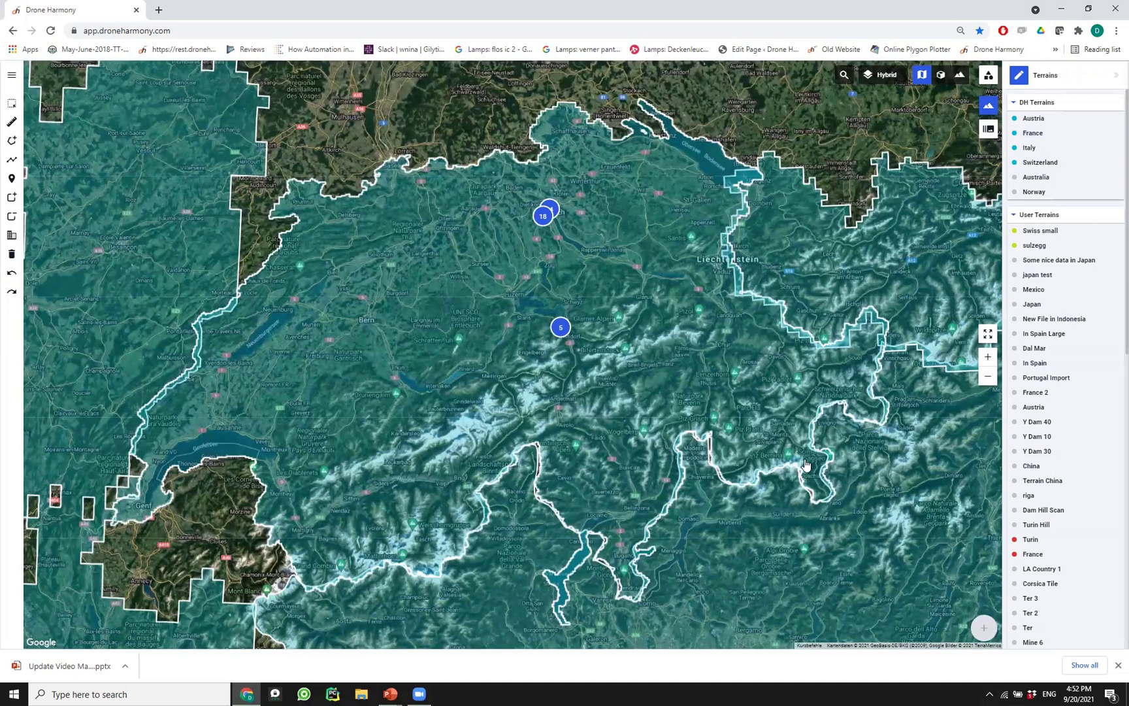
{"action": "left_click_drag", "start_coordinate": [400, 371], "coordinate": [412, 371]}
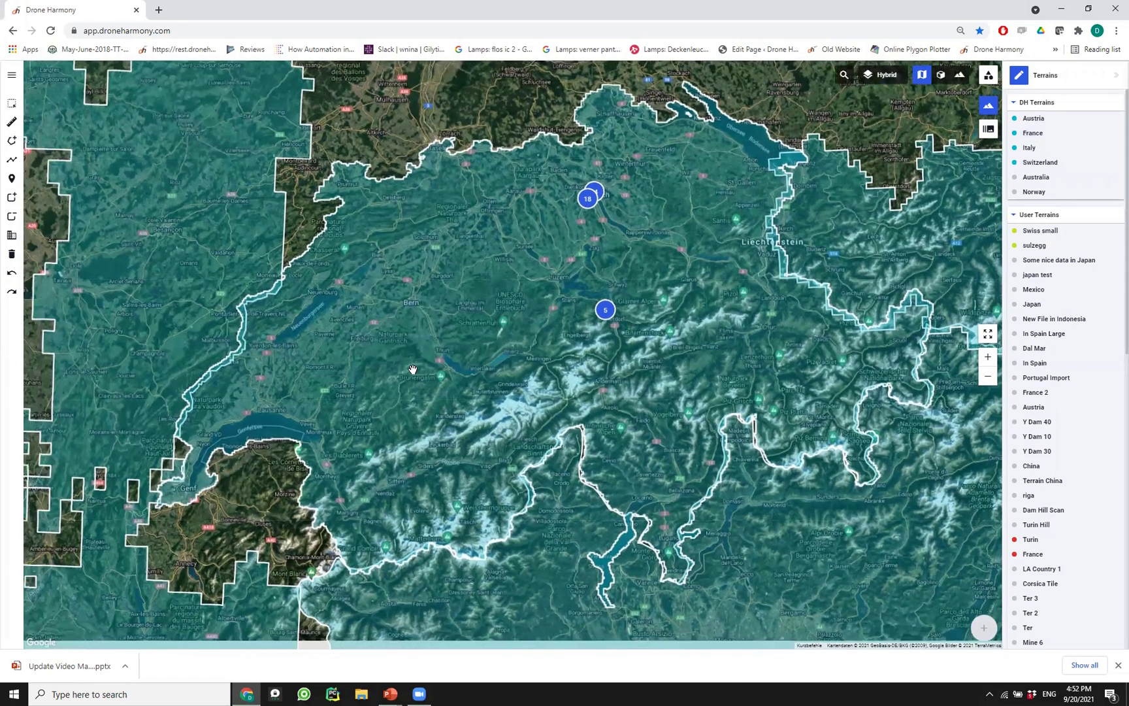
{"action": "scroll", "coordinate": [421, 374], "scroll_direction": "up", "scroll_amount": 4}
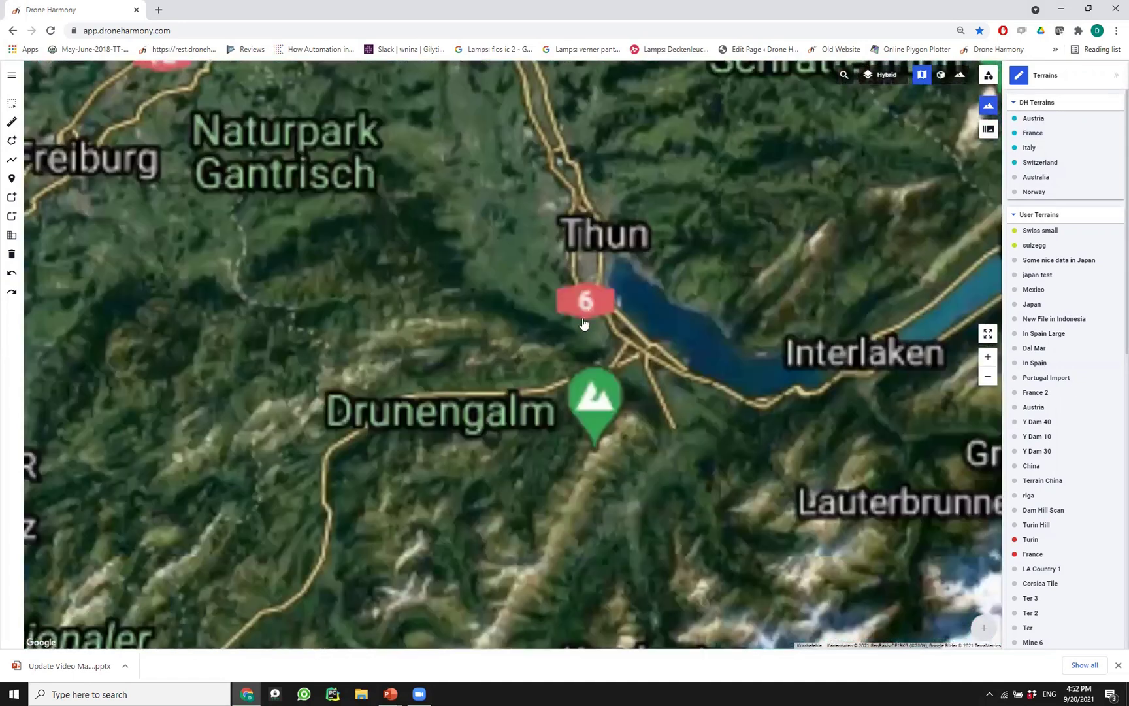
{"action": "scroll", "coordinate": [444, 431], "scroll_direction": "up", "scroll_amount": 2}
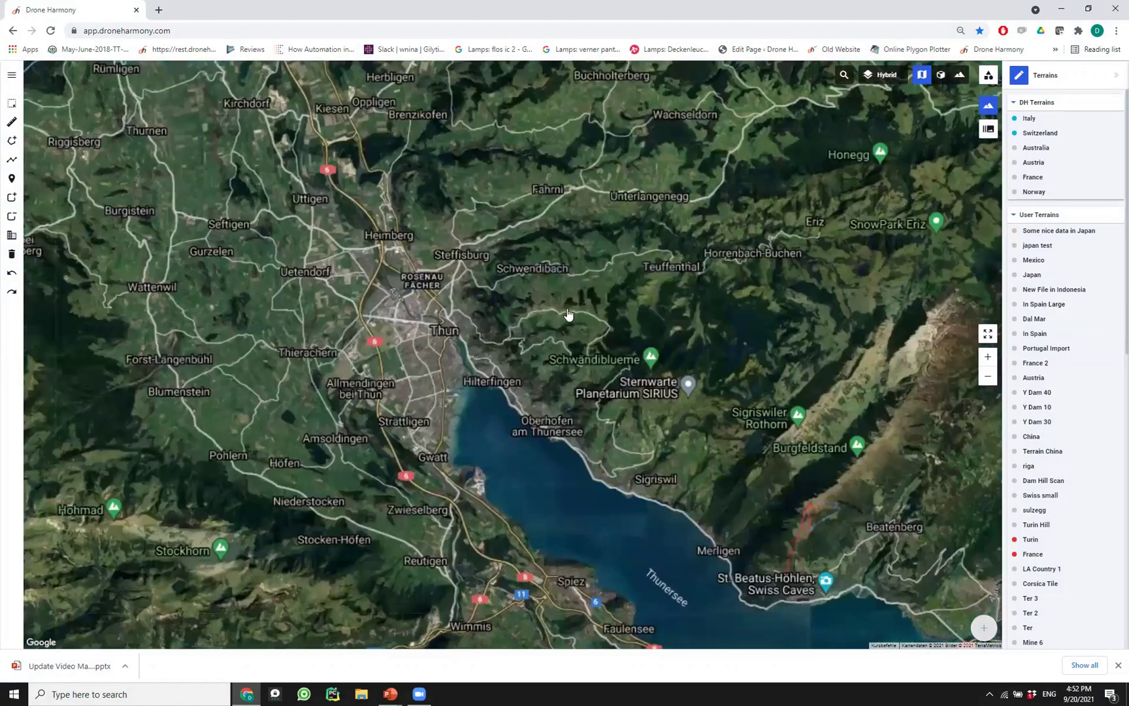
{"action": "scroll", "coordinate": [568, 315], "scroll_direction": "up", "scroll_amount": 1}
{"action": "left_click_drag", "start_coordinate": [568, 315], "coordinate": [469, 396]}
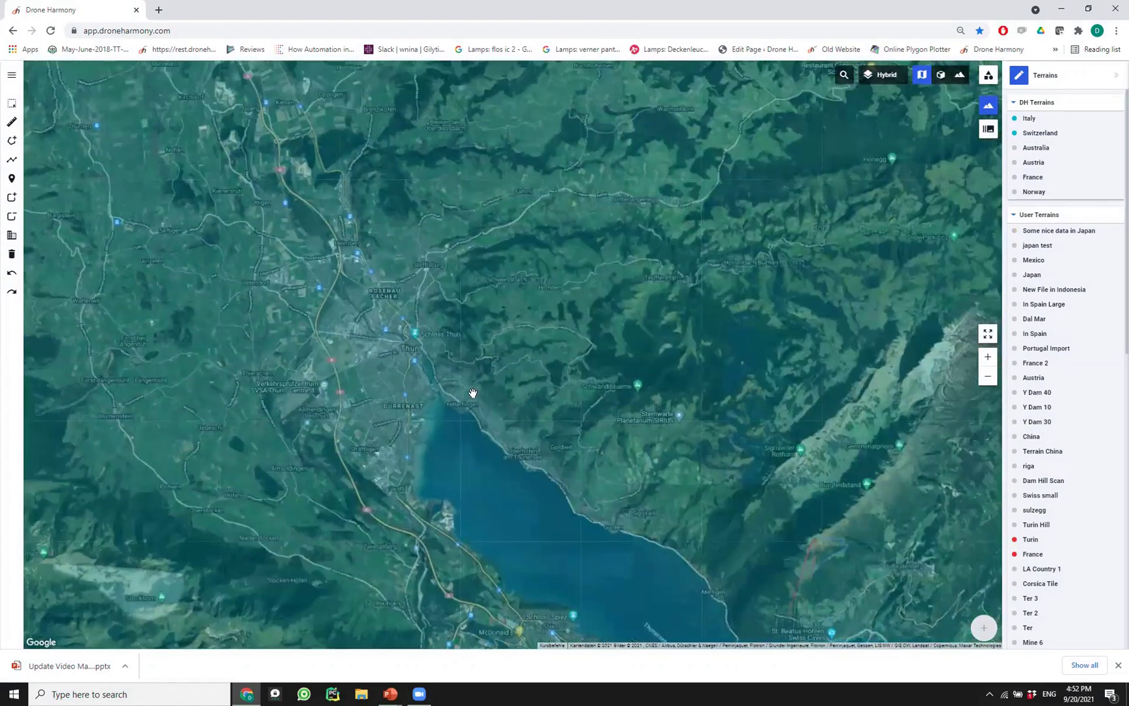
{"action": "scroll", "coordinate": [468, 393], "scroll_direction": "up", "scroll_amount": 1}
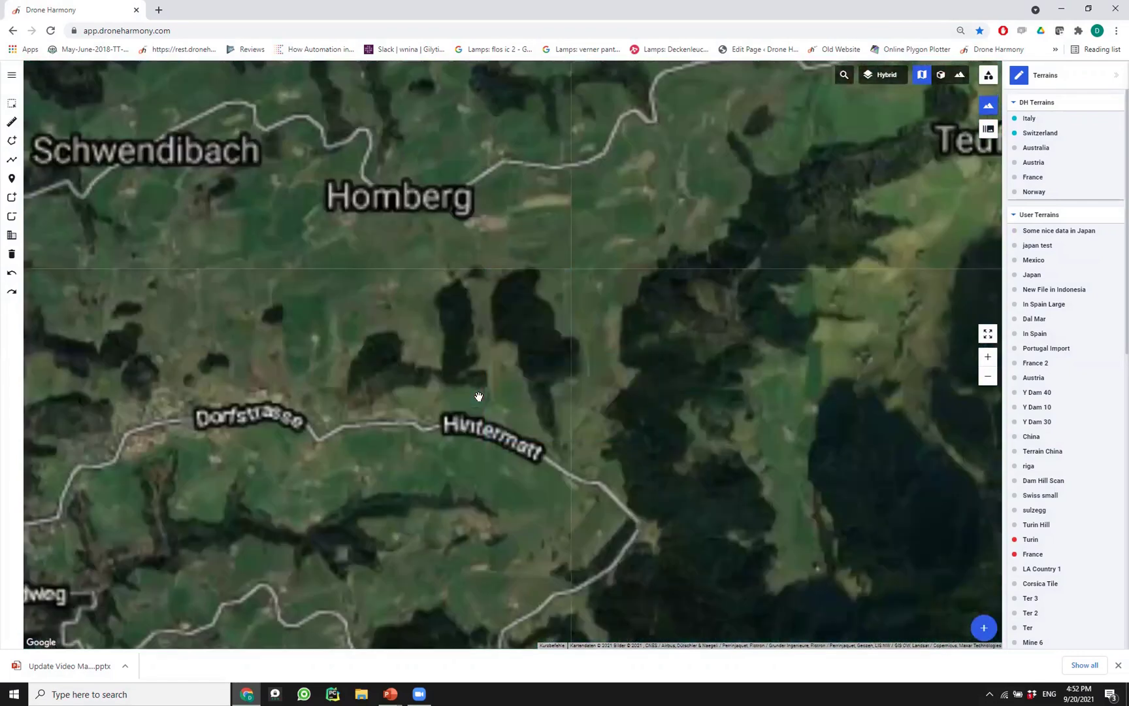
Step: Zoom and rotate the shaded 3-D Switzerland relief (Swisstopo, 2x2 m, 2019) across the mountains
{"action": "scroll", "coordinate": [479, 397], "scroll_direction": "up", "scroll_amount": 3}
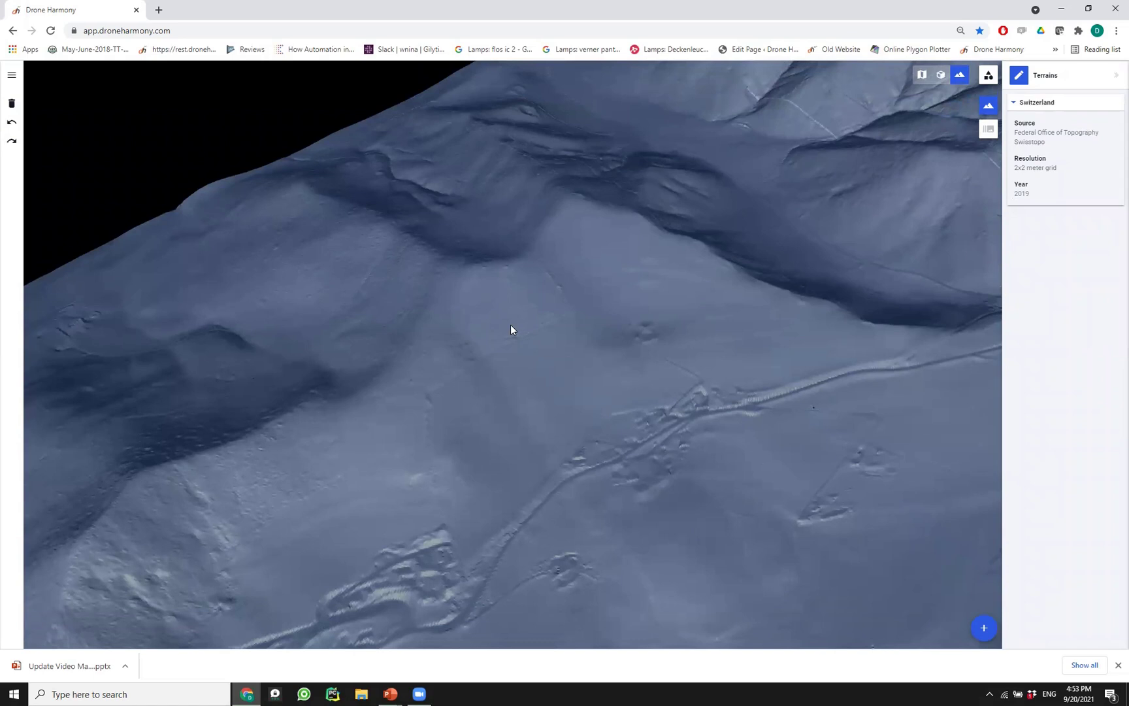
{"action": "scroll", "coordinate": [540, 287], "scroll_direction": "up", "scroll_amount": 5}
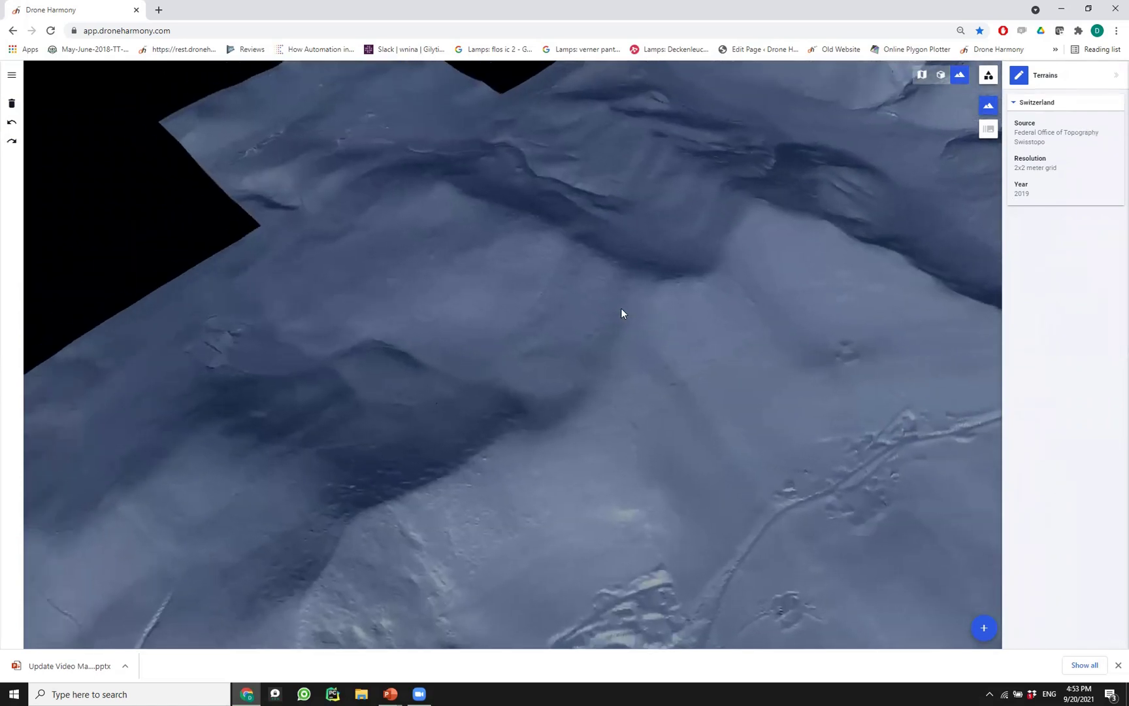
{"action": "left_click_drag", "start_coordinate": [552, 290], "coordinate": [609, 247]}
{"action": "scroll", "coordinate": [454, 240], "scroll_direction": "down", "scroll_amount": 5}
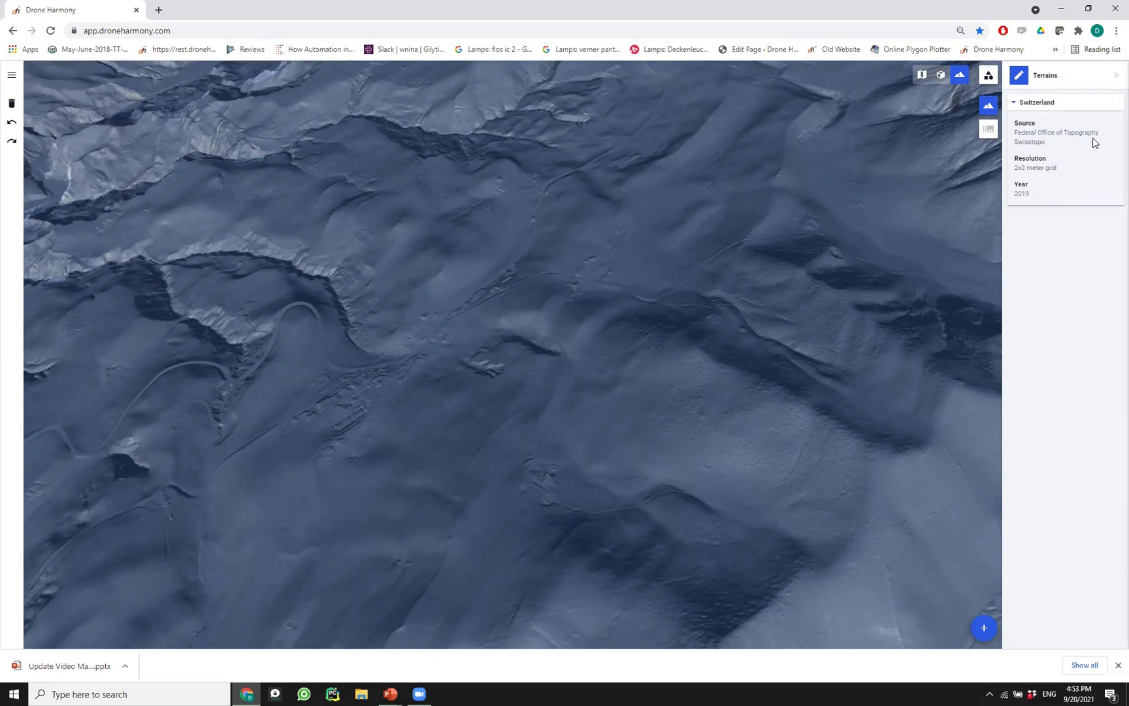
{"action": "left_click_drag", "start_coordinate": [560, 373], "coordinate": [602, 349]}
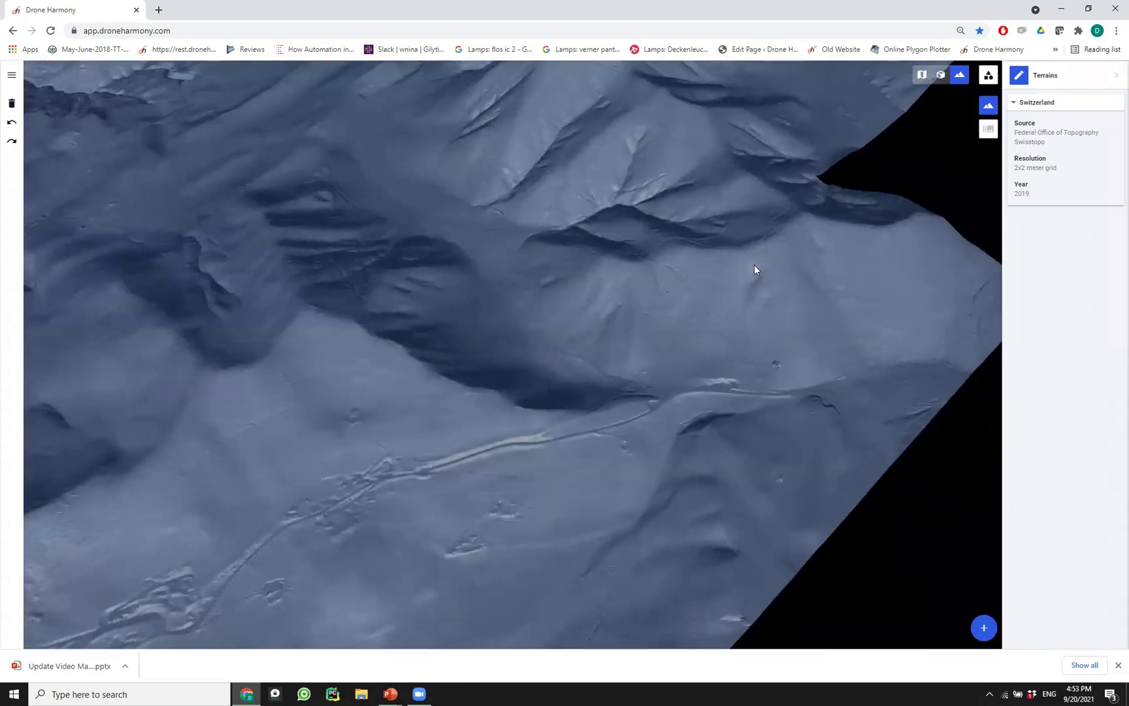
{"action": "left_click_drag", "start_coordinate": [809, 254], "coordinate": [704, 252]}
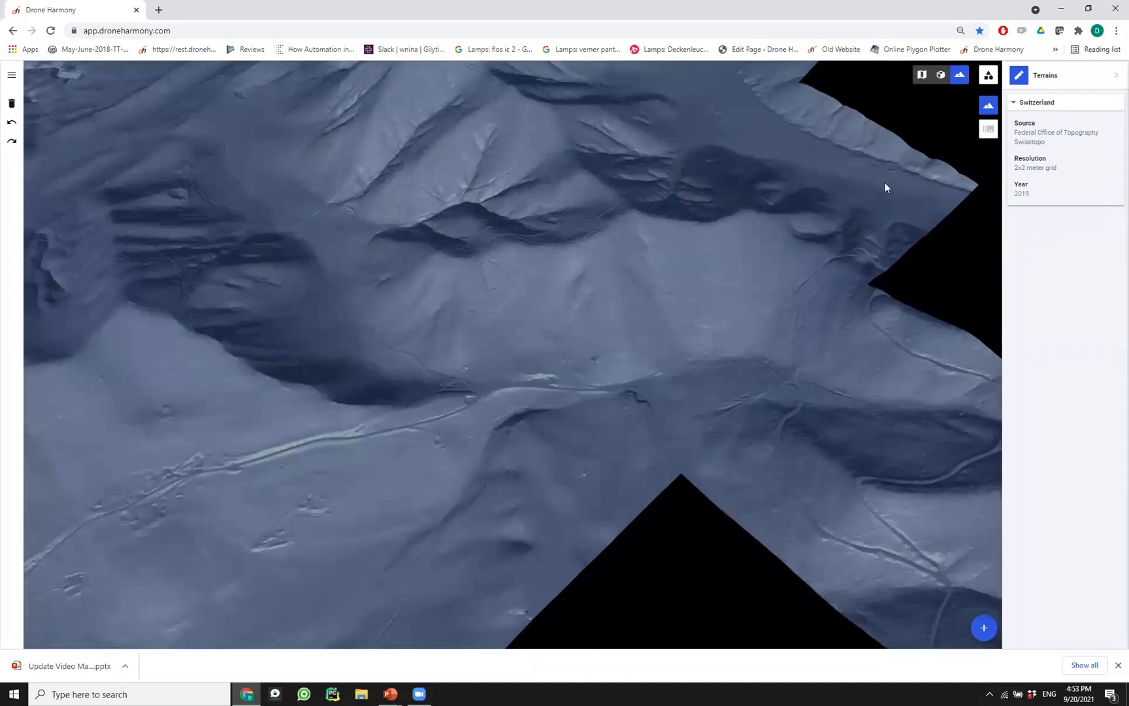
{"action": "left_click_drag", "start_coordinate": [878, 191], "coordinate": [686, 270]}
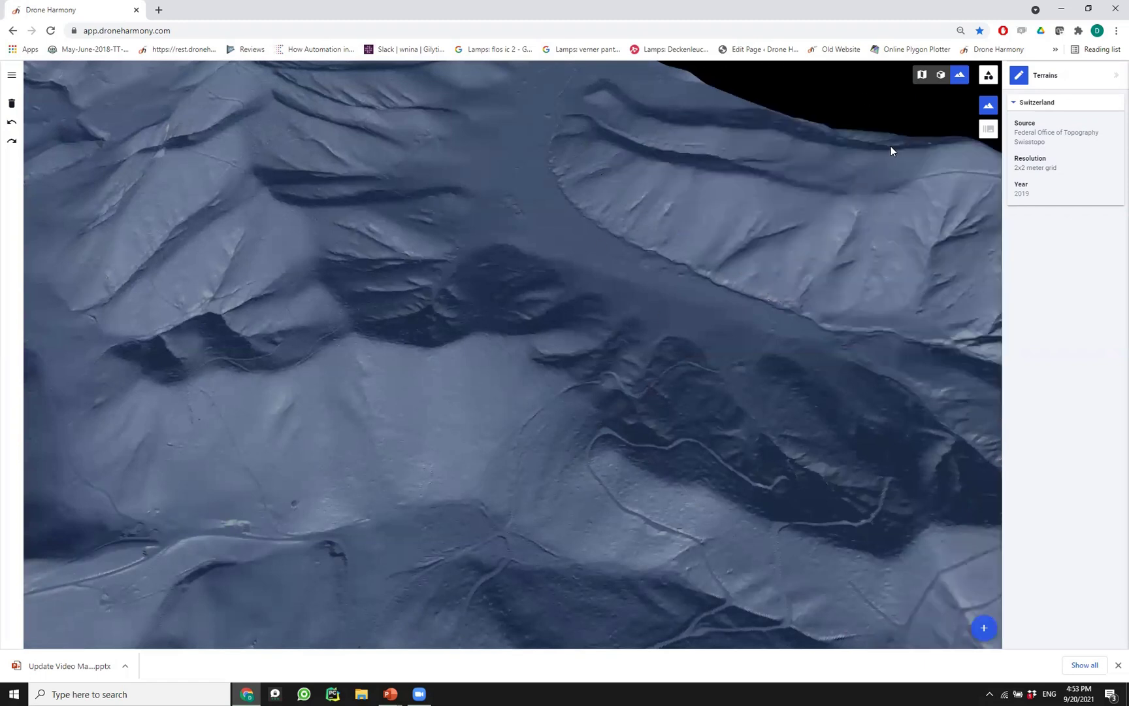
Step: Return to the satellite map and zoom via the Switzerland coverage to the sulzegg terrain square
{"action": "left_click", "coordinate": [922, 76]}
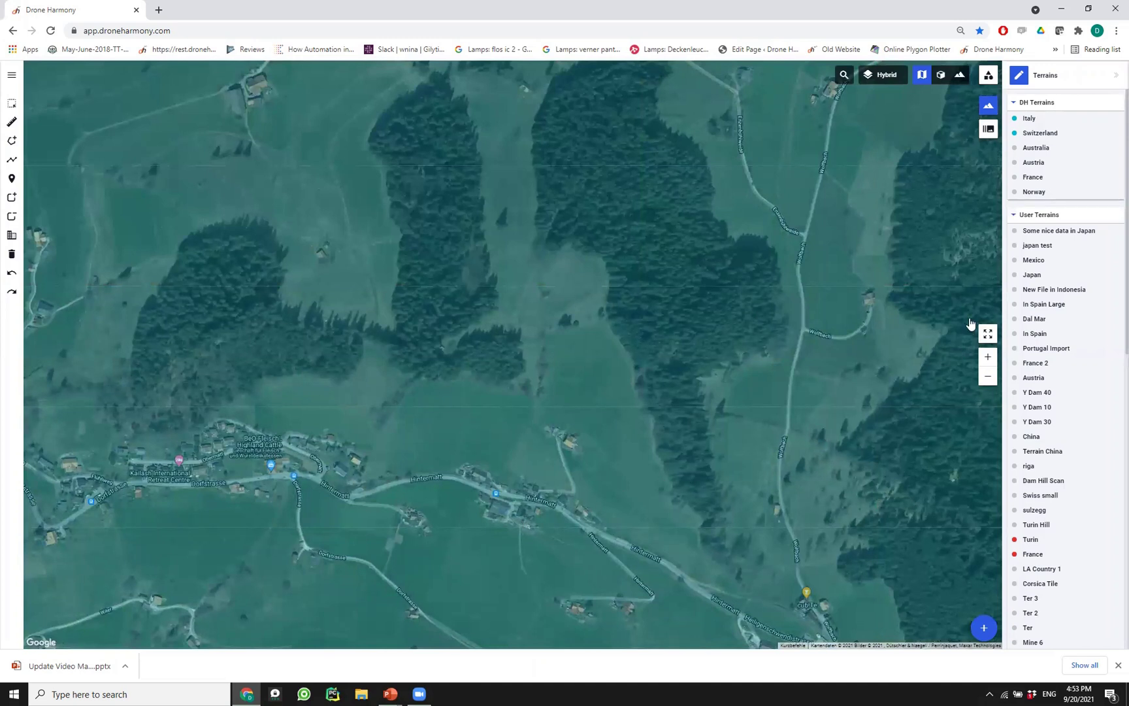
{"action": "scroll", "coordinate": [975, 330], "scroll_direction": "down", "scroll_amount": 1}
{"action": "left_click", "coordinate": [1030, 134]}
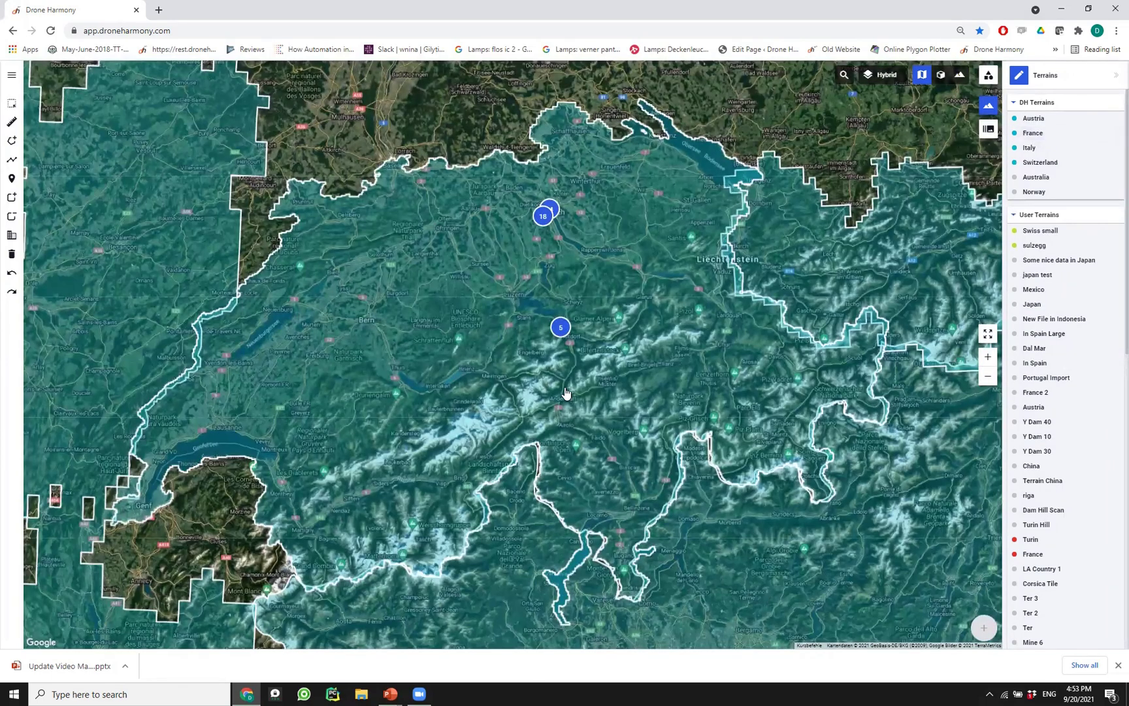
{"action": "left_click", "coordinate": [1039, 247]}
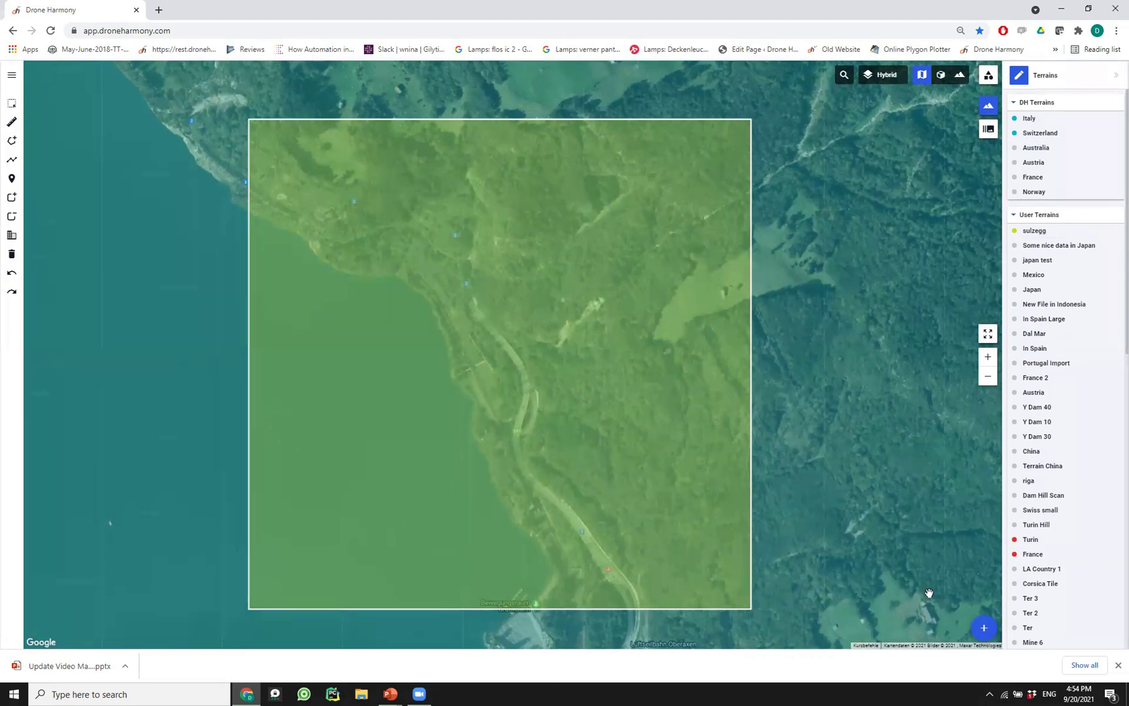
{"action": "left_click", "coordinate": [960, 76]}
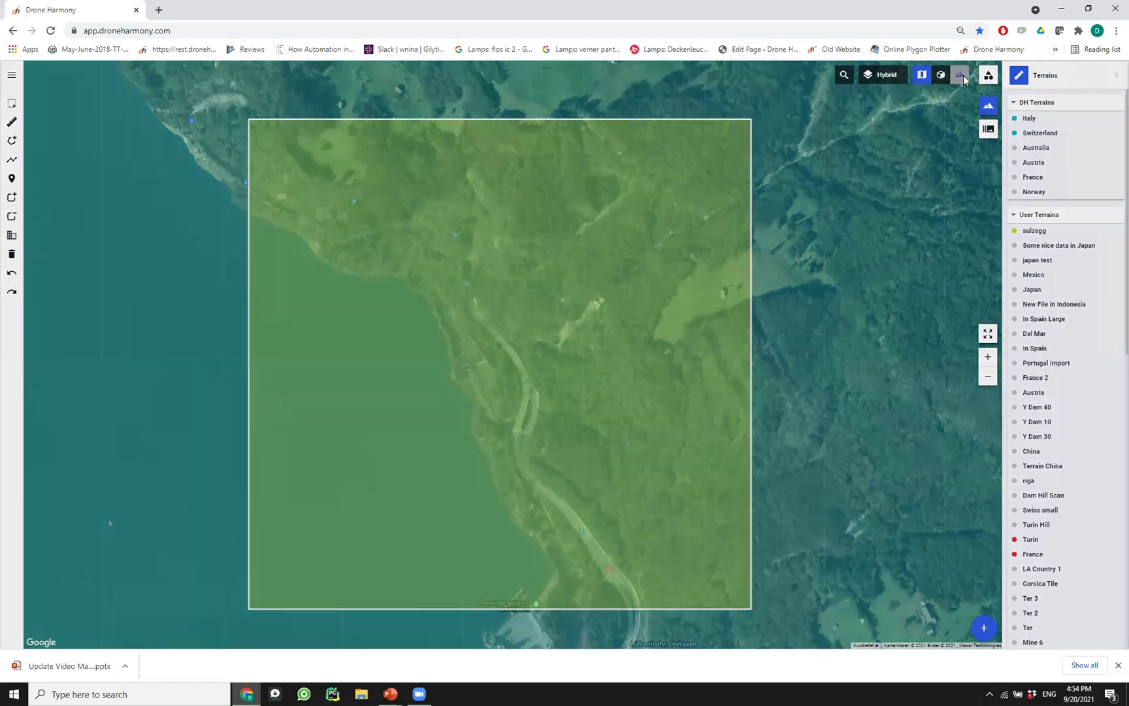
{"action": "left_click", "coordinate": [960, 76]}
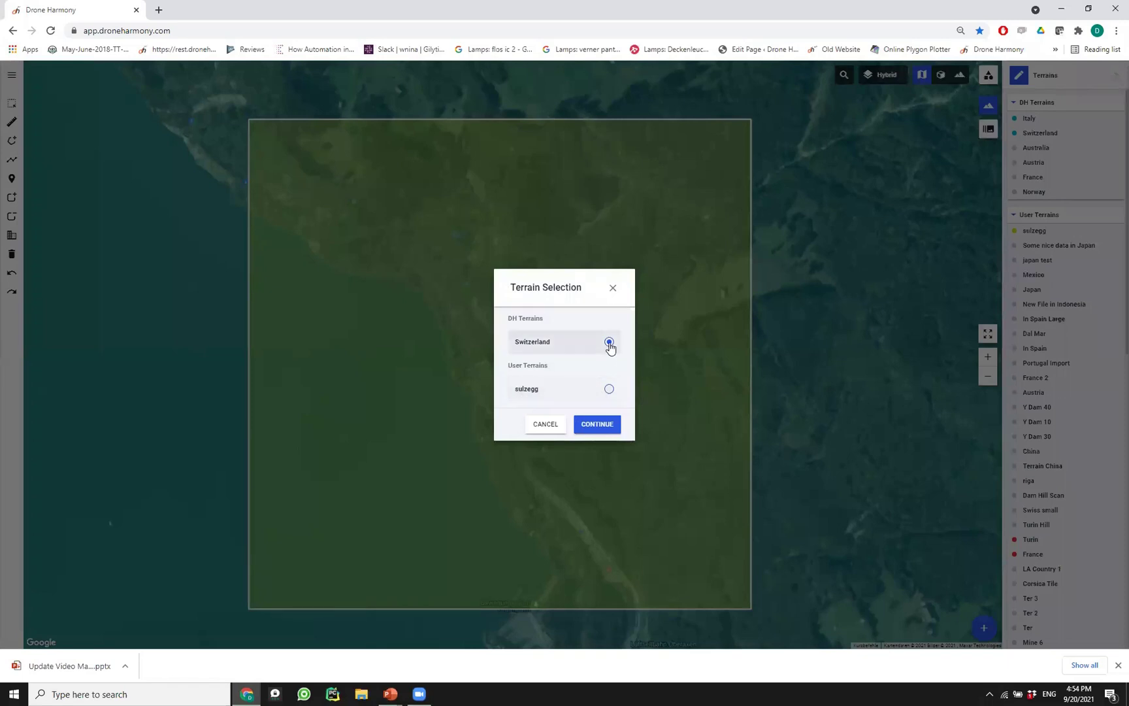
{"action": "left_click", "coordinate": [617, 423]}
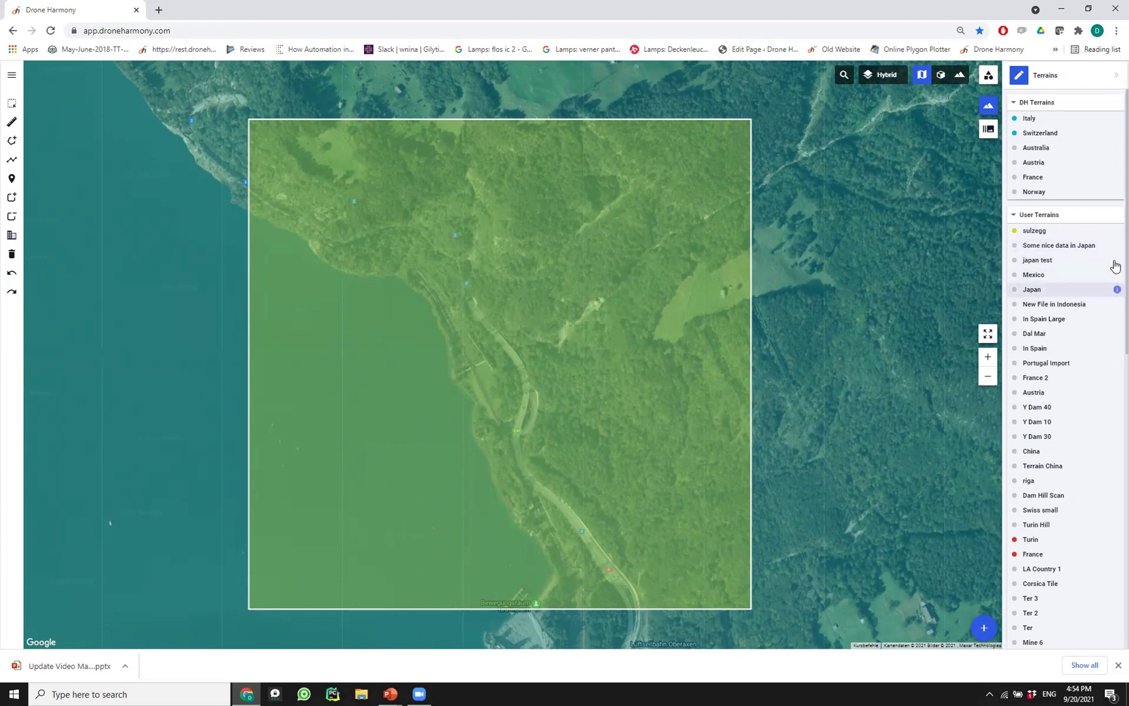
Step: Review the sulzegg and Austria terrain details, then zoom out to fit all saved sites
{"action": "left_click", "coordinate": [1116, 232]}
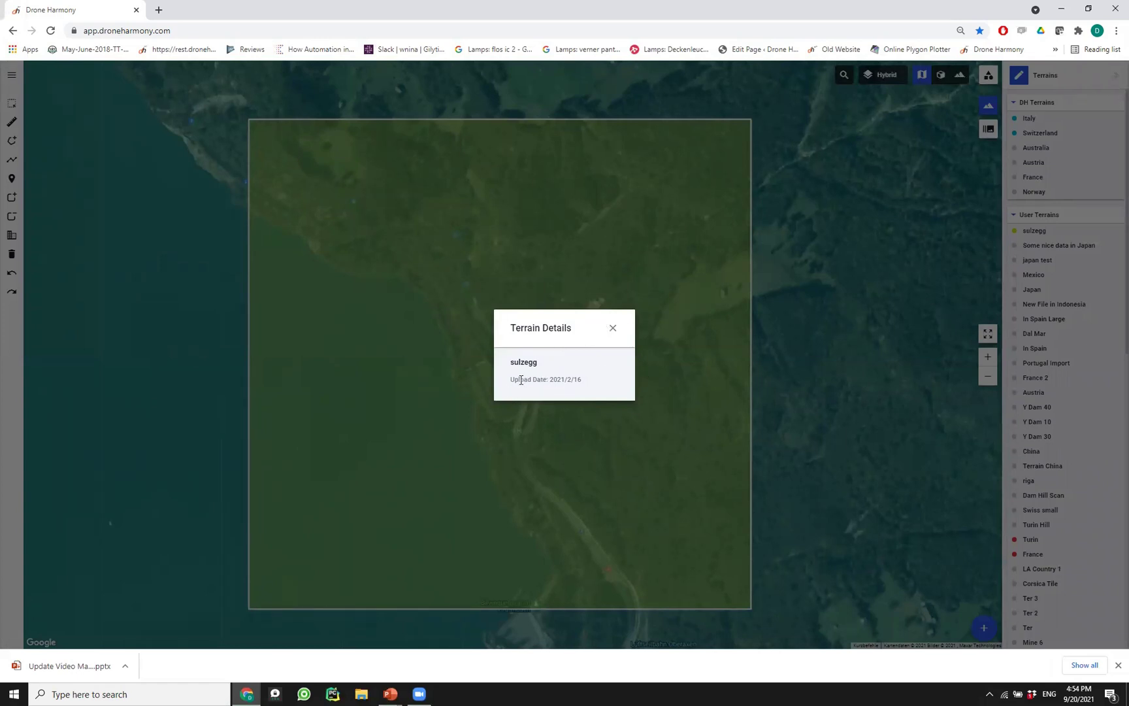
{"action": "left_click", "coordinate": [612, 328]}
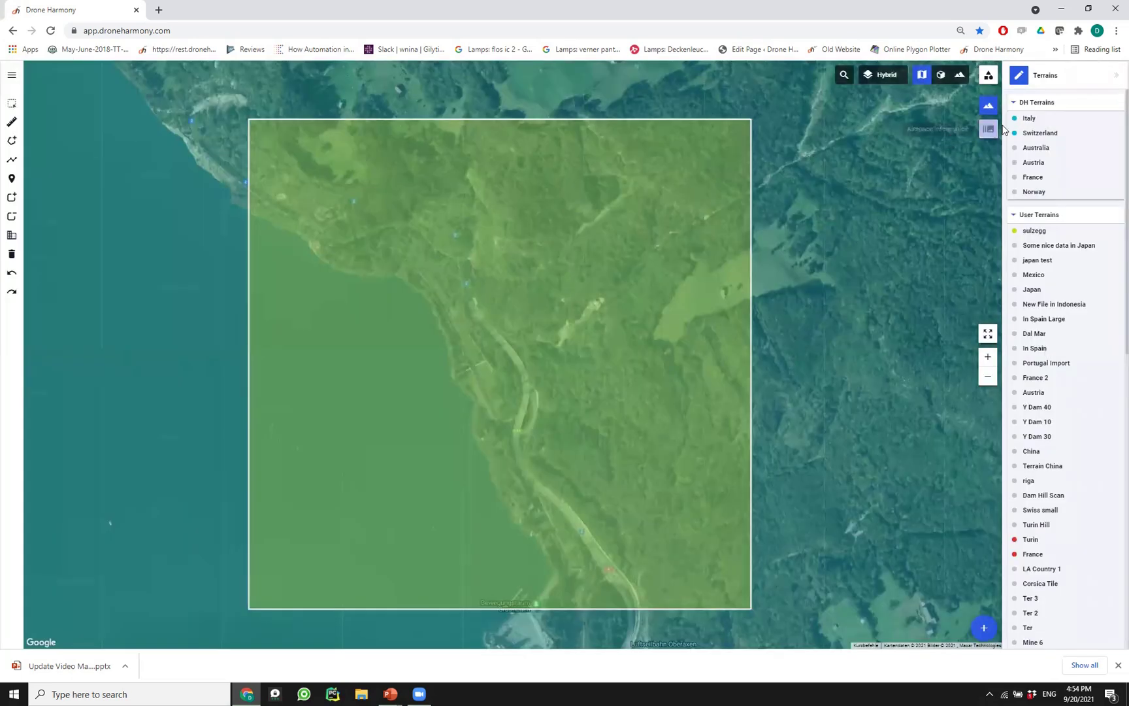
{"action": "left_click", "coordinate": [1115, 163]}
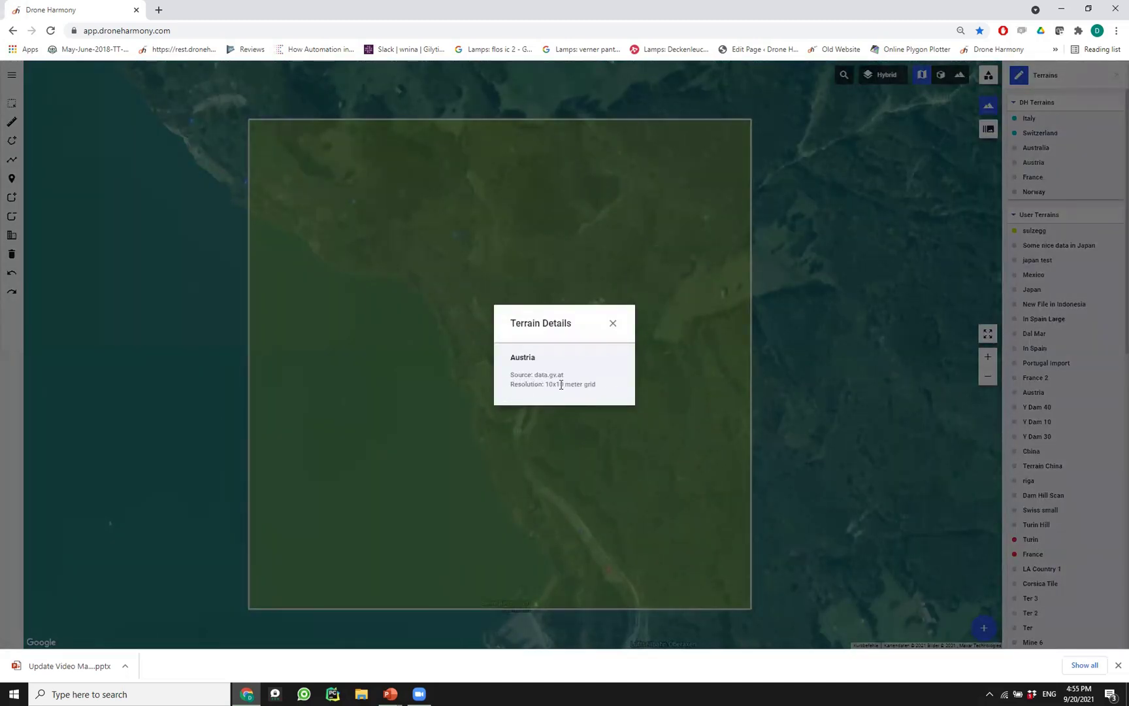
{"action": "left_click", "coordinate": [613, 323]}
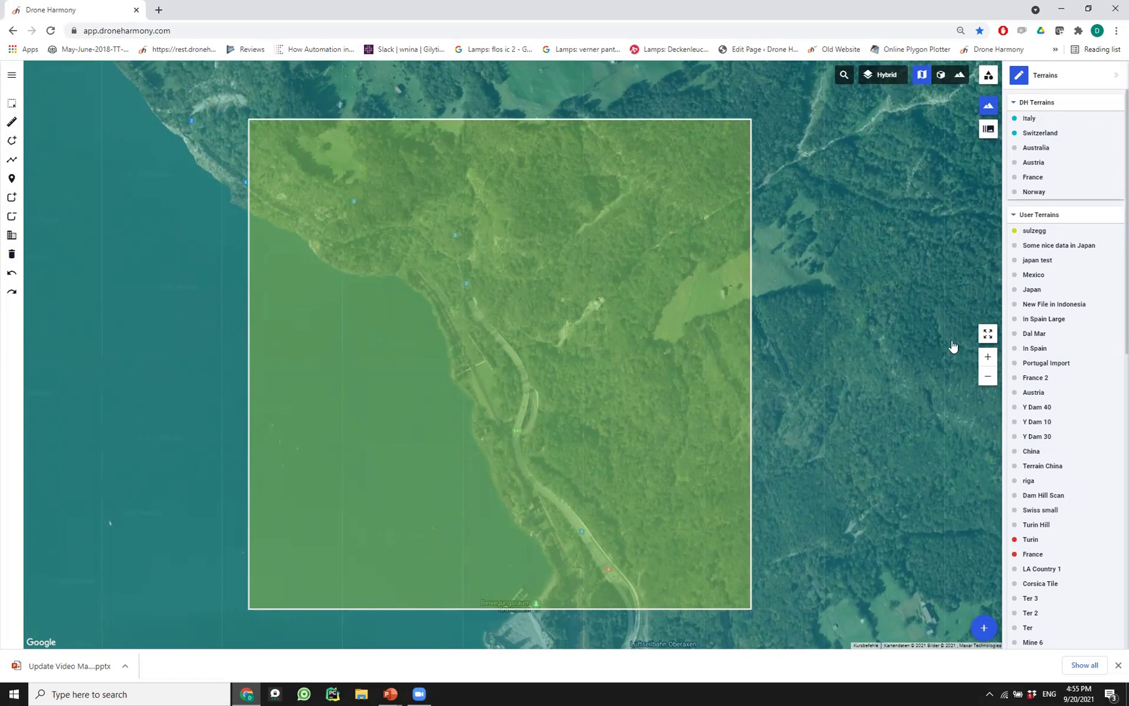
{"action": "left_click", "coordinate": [988, 334]}
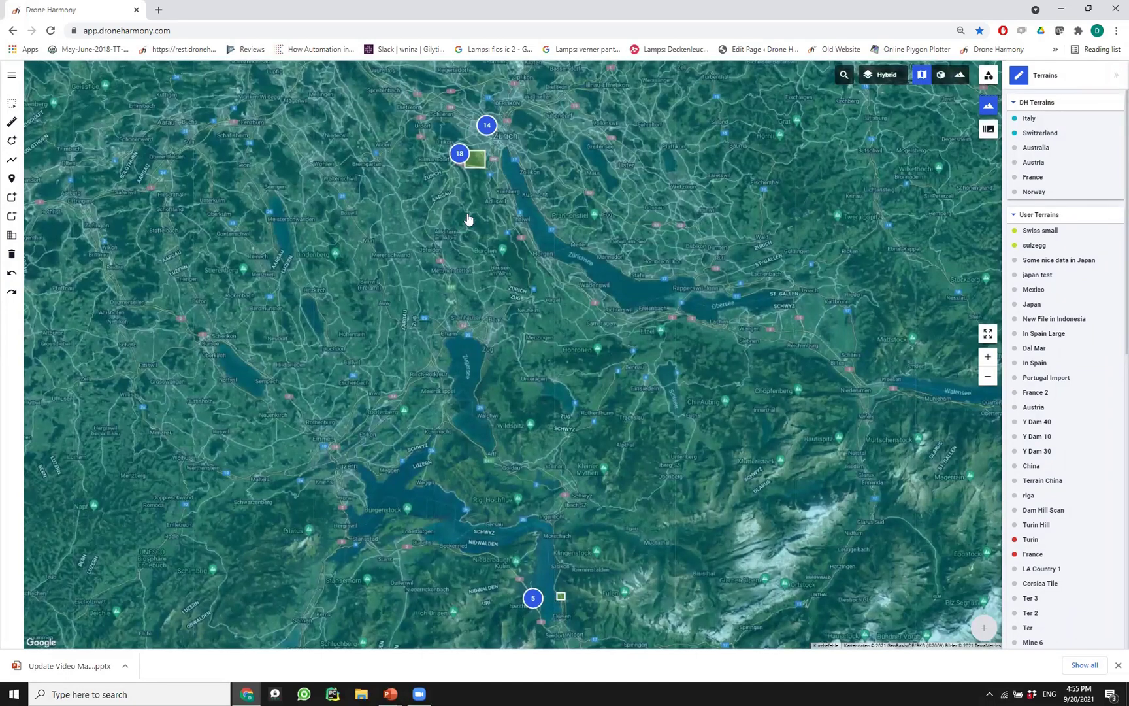
Step: Zoom into the Zurich city site, hide the Terrains list, and undo then redo the last polygon change
{"action": "left_click", "coordinate": [486, 127]}
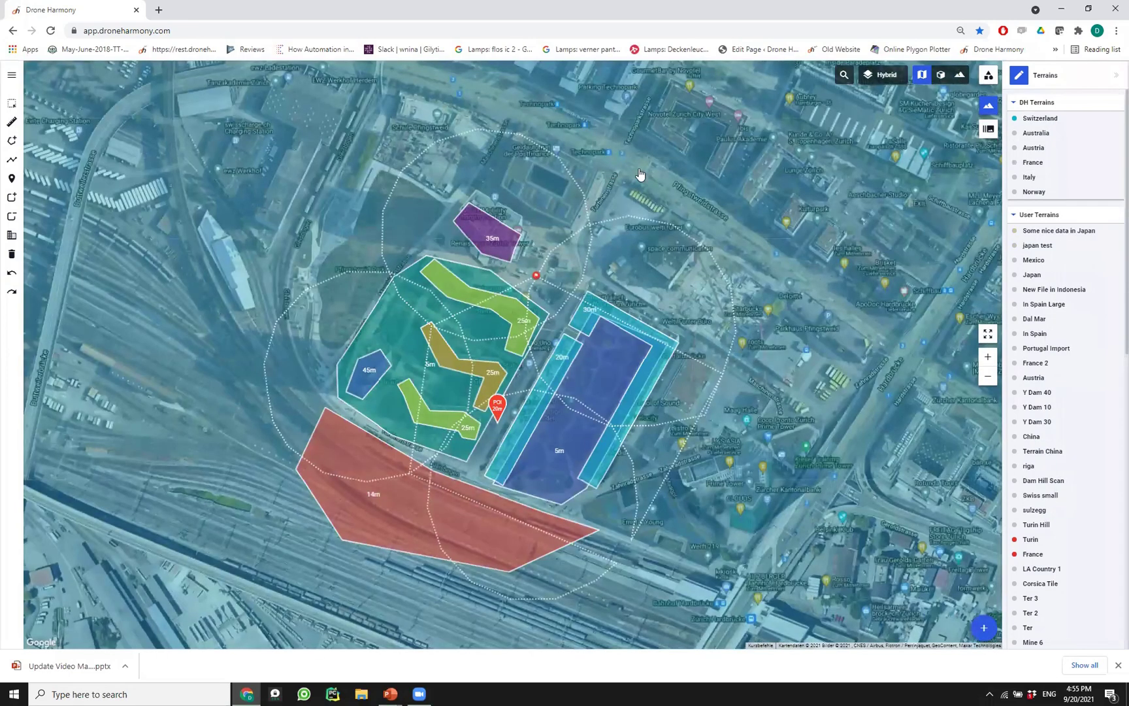
{"action": "left_click", "coordinate": [989, 106]}
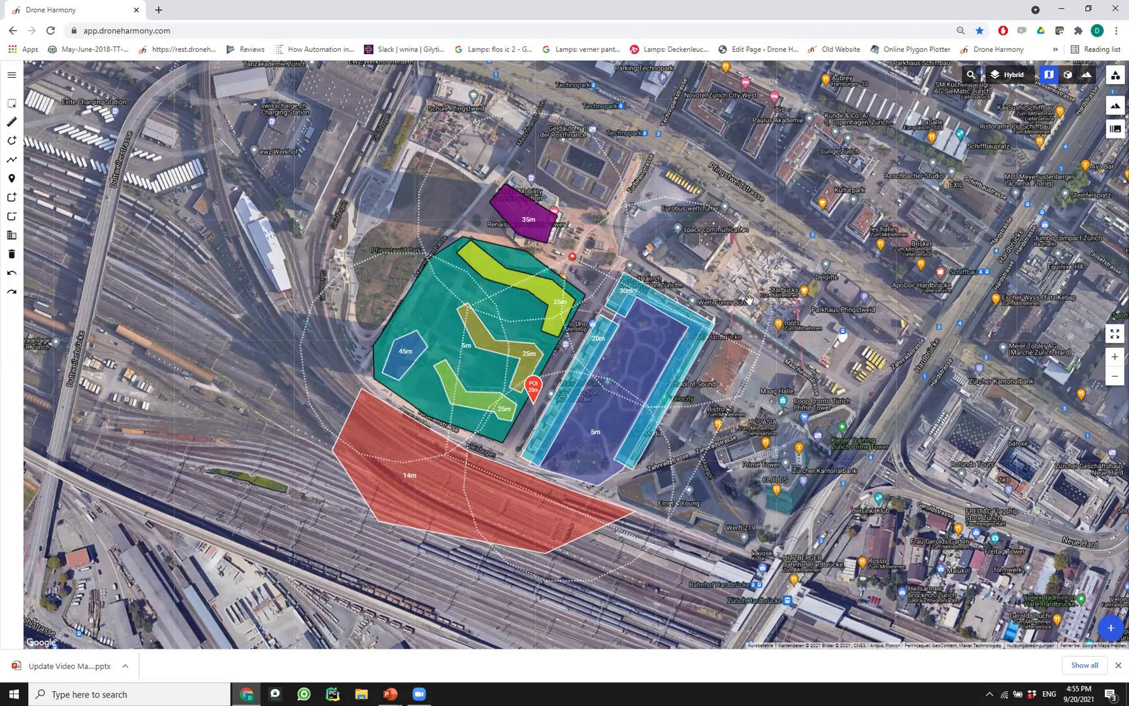
{"action": "key", "text": "ctrl+y"}
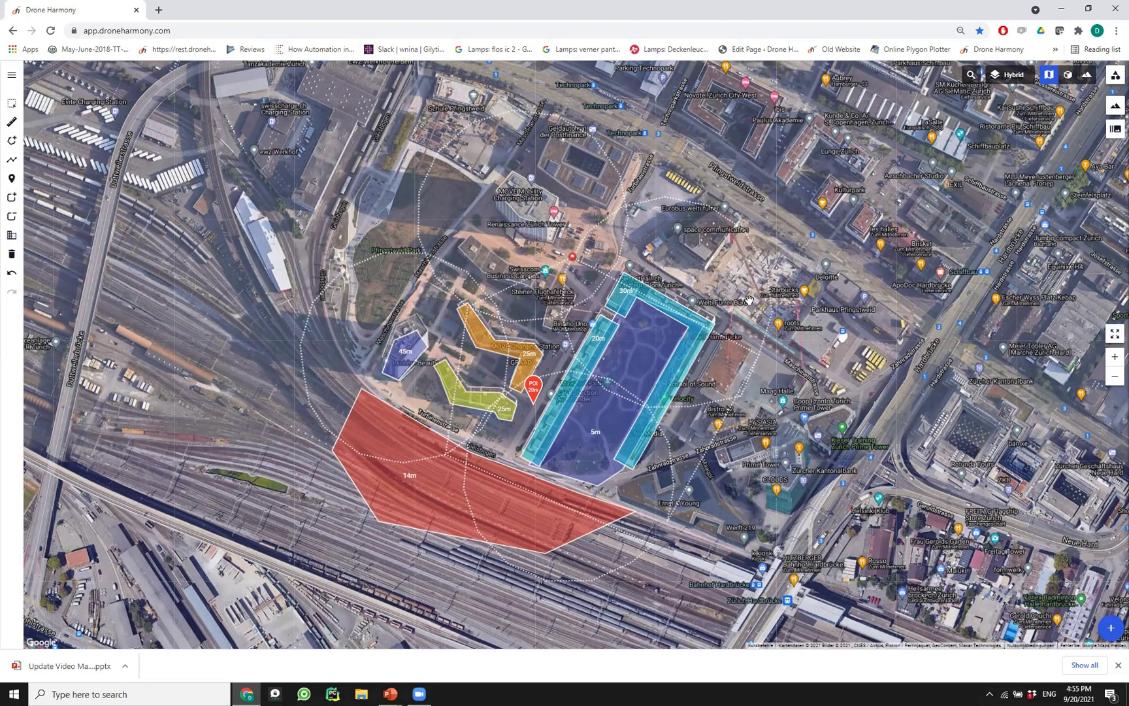
{"action": "key", "text": "ctrl+z"}
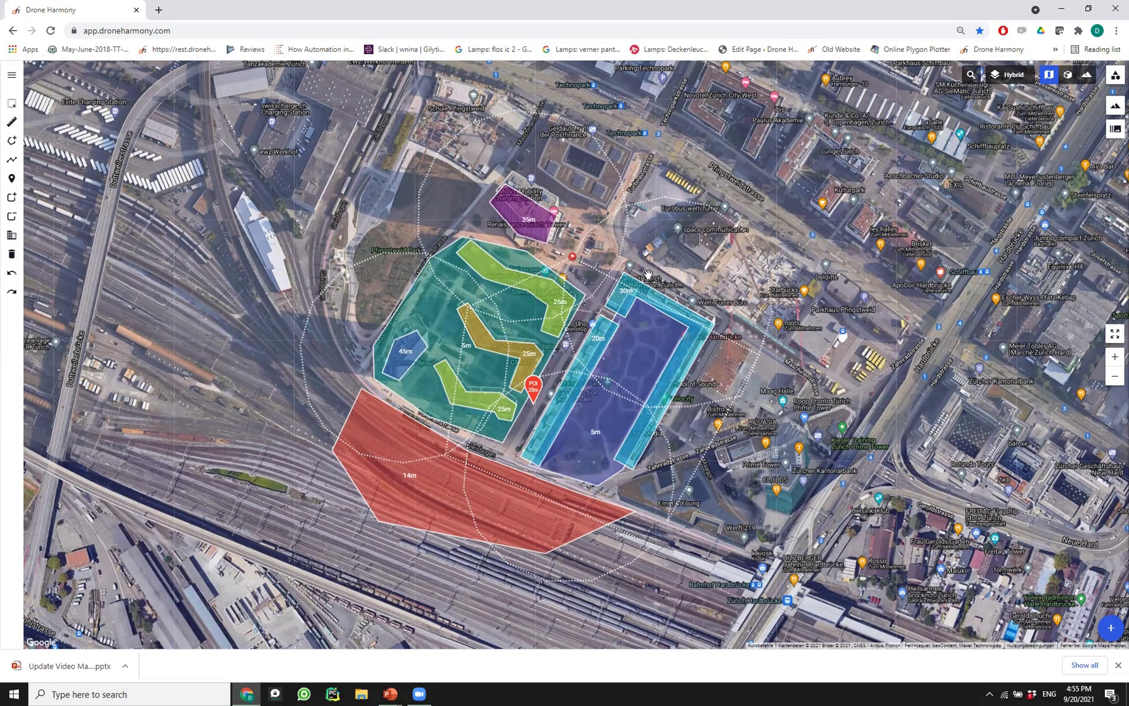
{"action": "left_click_drag", "start_coordinate": [692, 282], "coordinate": [634, 333]}
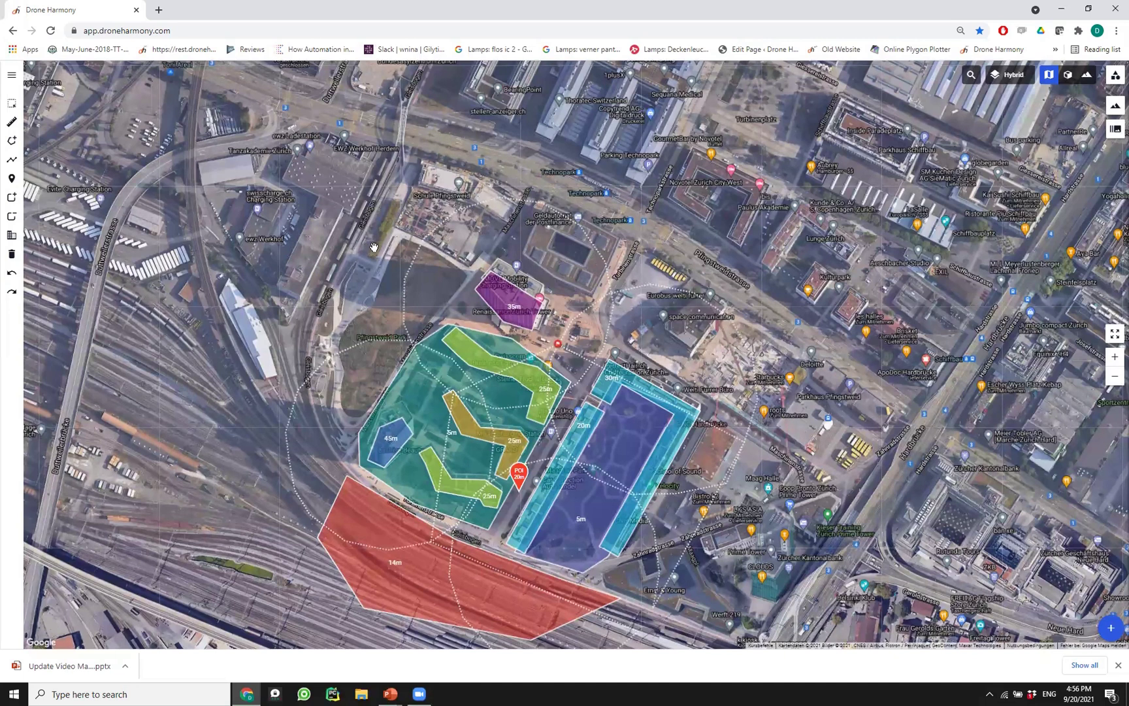
Step: Open T-60's details and box-select the five waypoints north of the purple building
{"action": "left_click", "coordinate": [420, 248]}
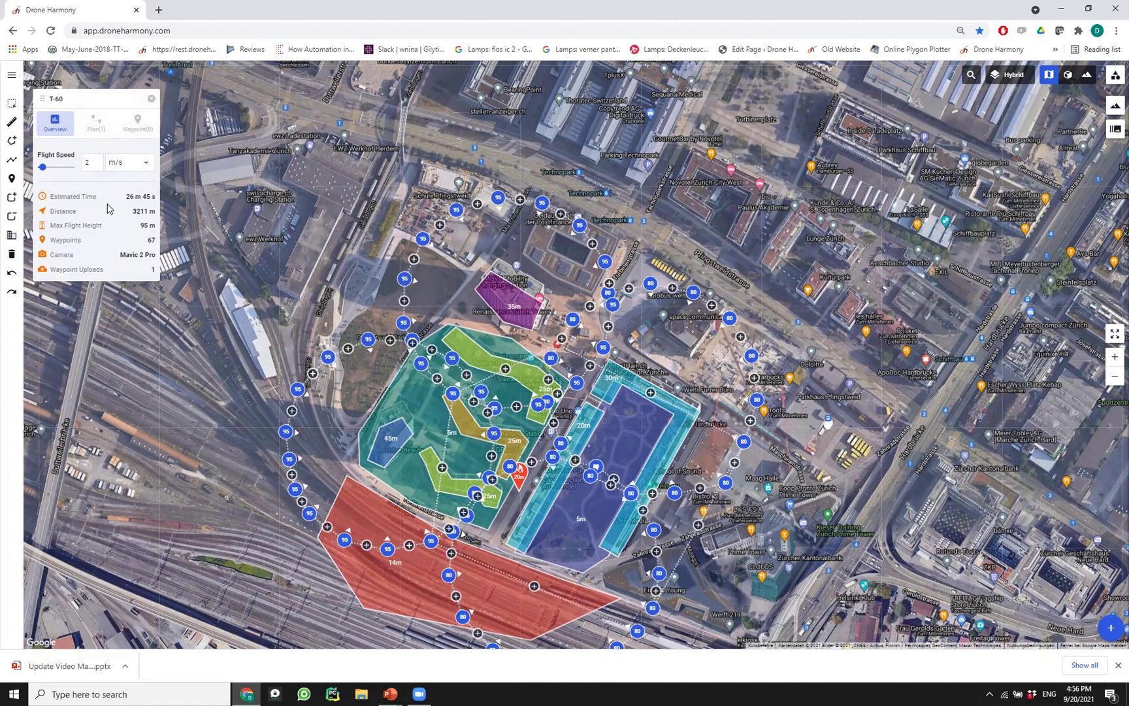
{"action": "left_click", "coordinate": [12, 105]}
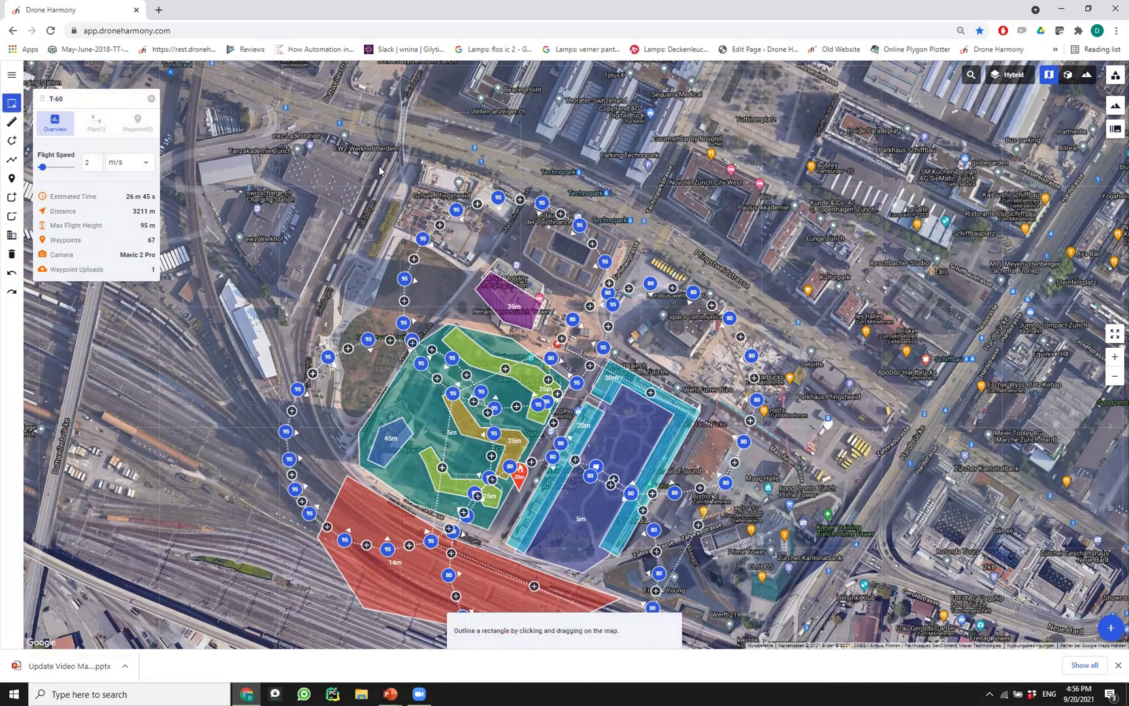
{"action": "left_click_drag", "start_coordinate": [370, 153], "coordinate": [607, 256]}
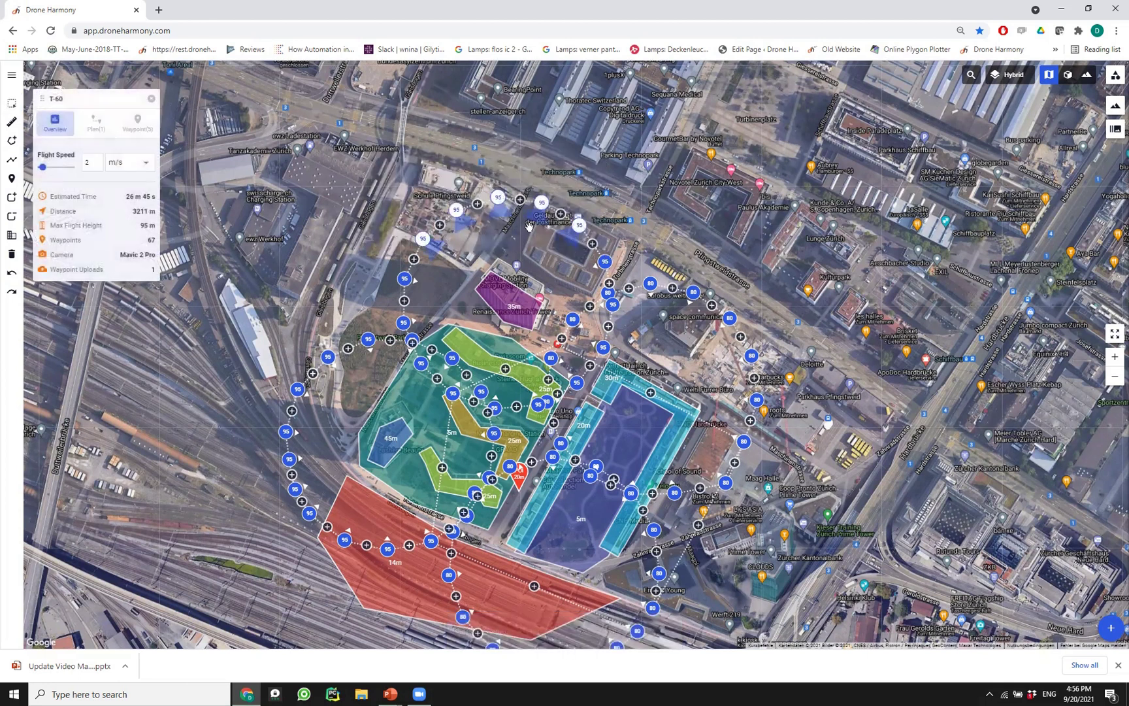
{"action": "scroll", "coordinate": [519, 225], "scroll_direction": "up", "scroll_amount": 2}
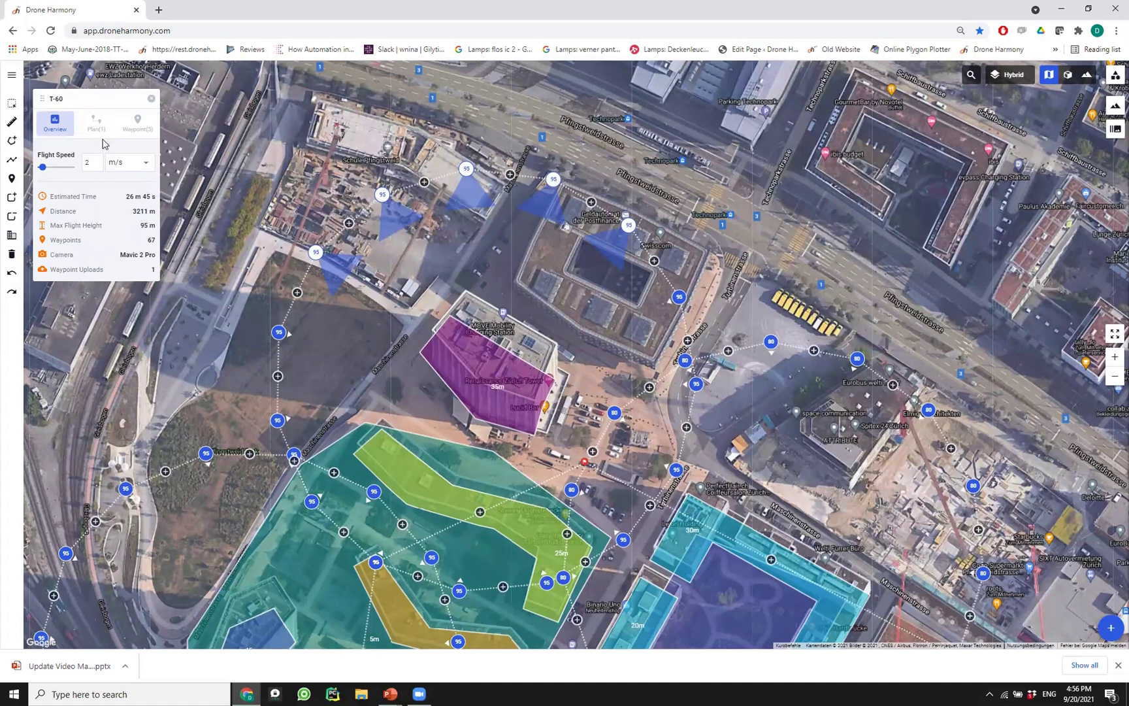
Step: Rotate the selected waypoints' camera headings with Edit Multiple Waypoints, then undo the rotation
{"action": "left_click", "coordinate": [140, 130]}
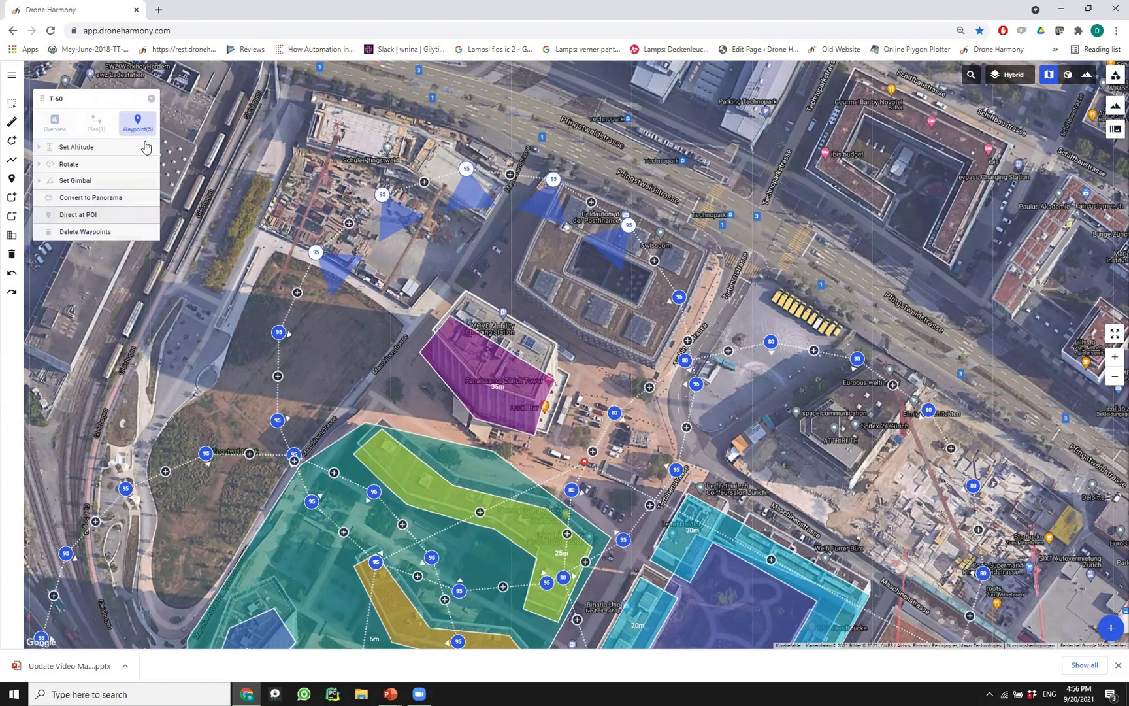
{"action": "left_click", "coordinate": [629, 226]}
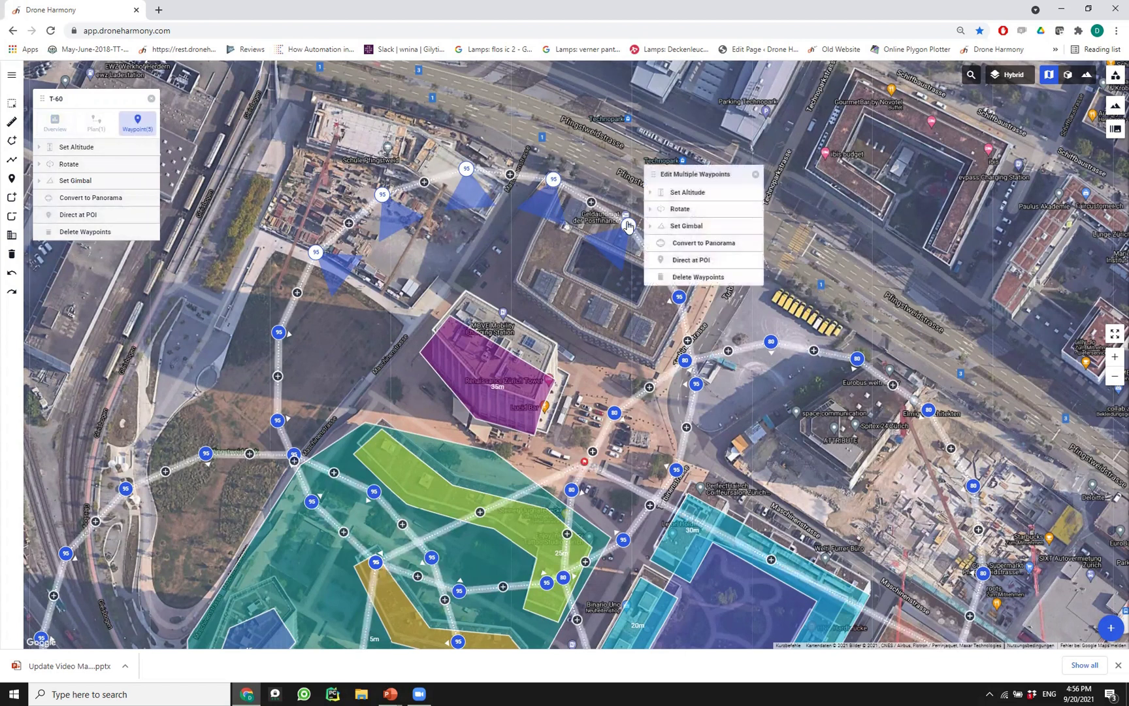
{"action": "left_click", "coordinate": [704, 208]}
{"action": "left_click_drag", "start_coordinate": [704, 234], "coordinate": [698, 232]}
{"action": "left_click", "coordinate": [698, 230]}
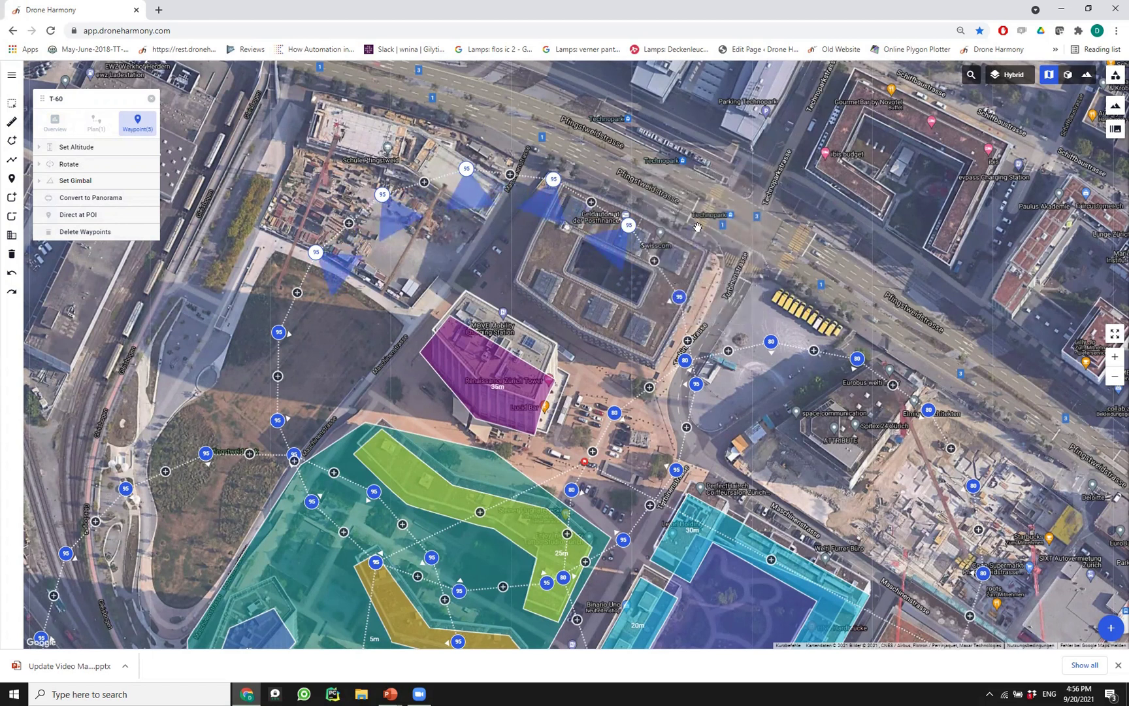
{"action": "key", "text": "ctrl+z"}
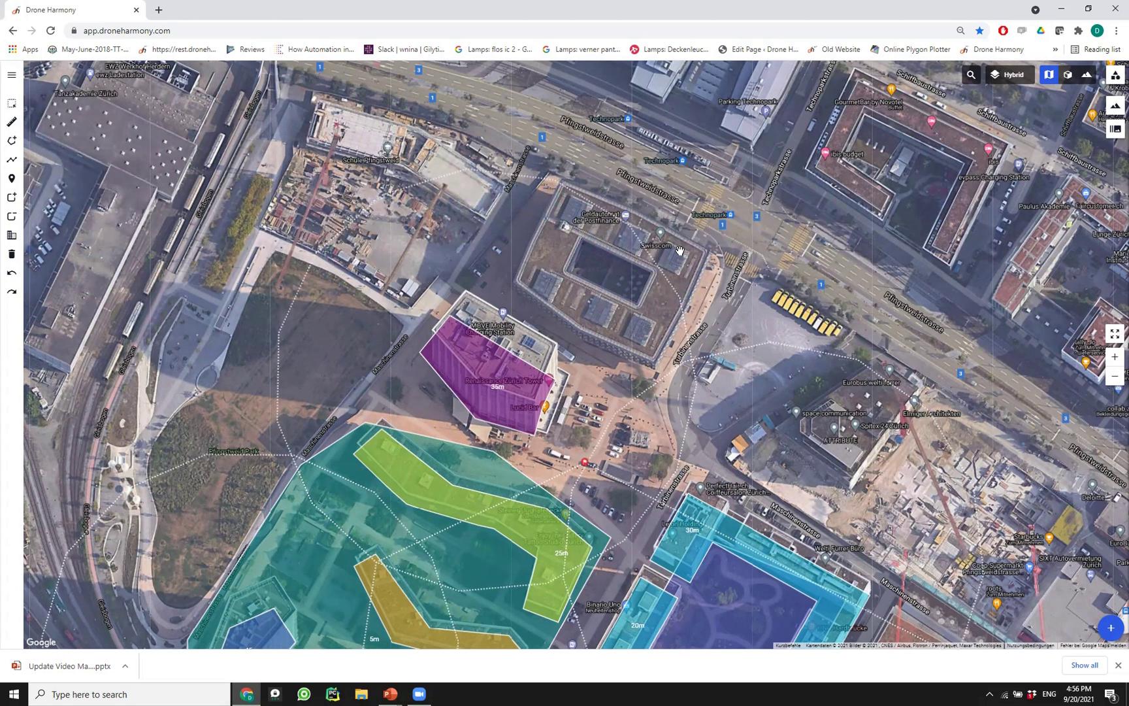
{"action": "scroll", "coordinate": [680, 250], "scroll_direction": "down", "scroll_amount": 2}
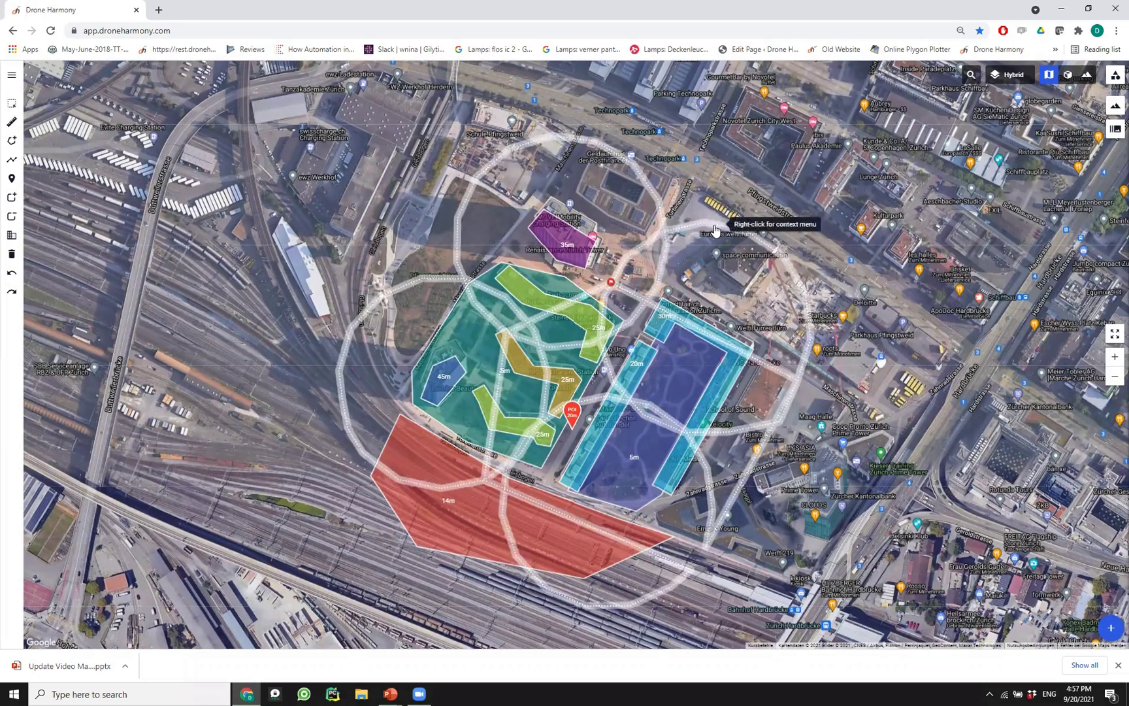
{"action": "right_click", "coordinate": [716, 230]}
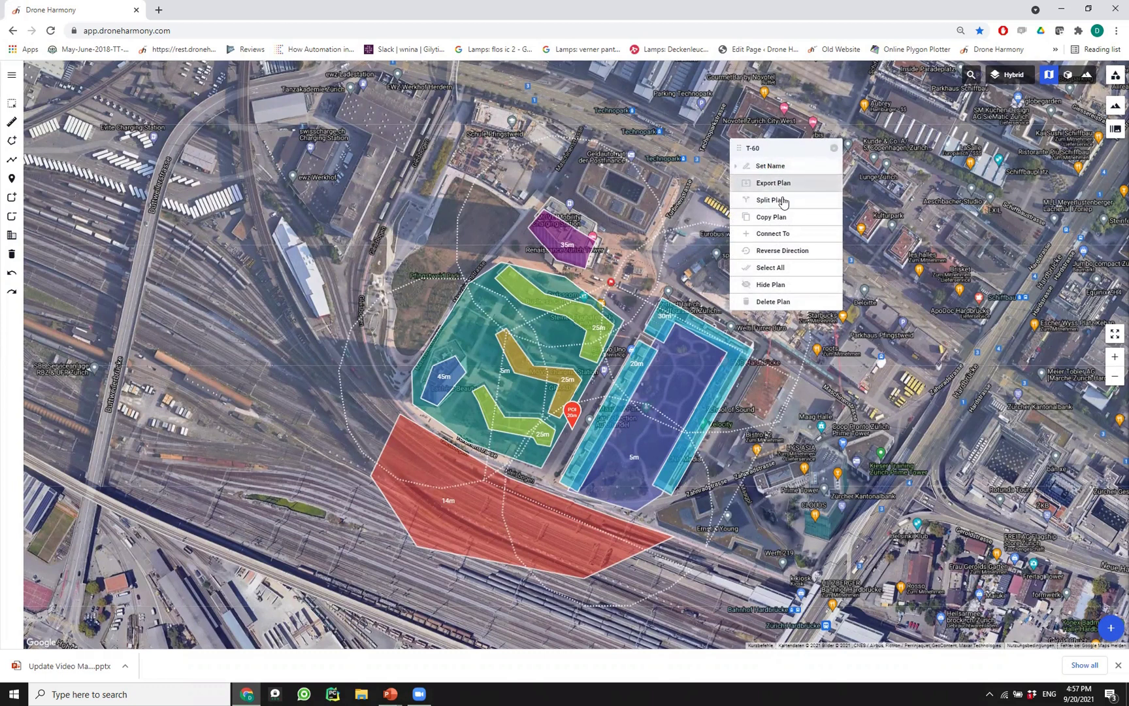
{"action": "left_click", "coordinate": [834, 148]}
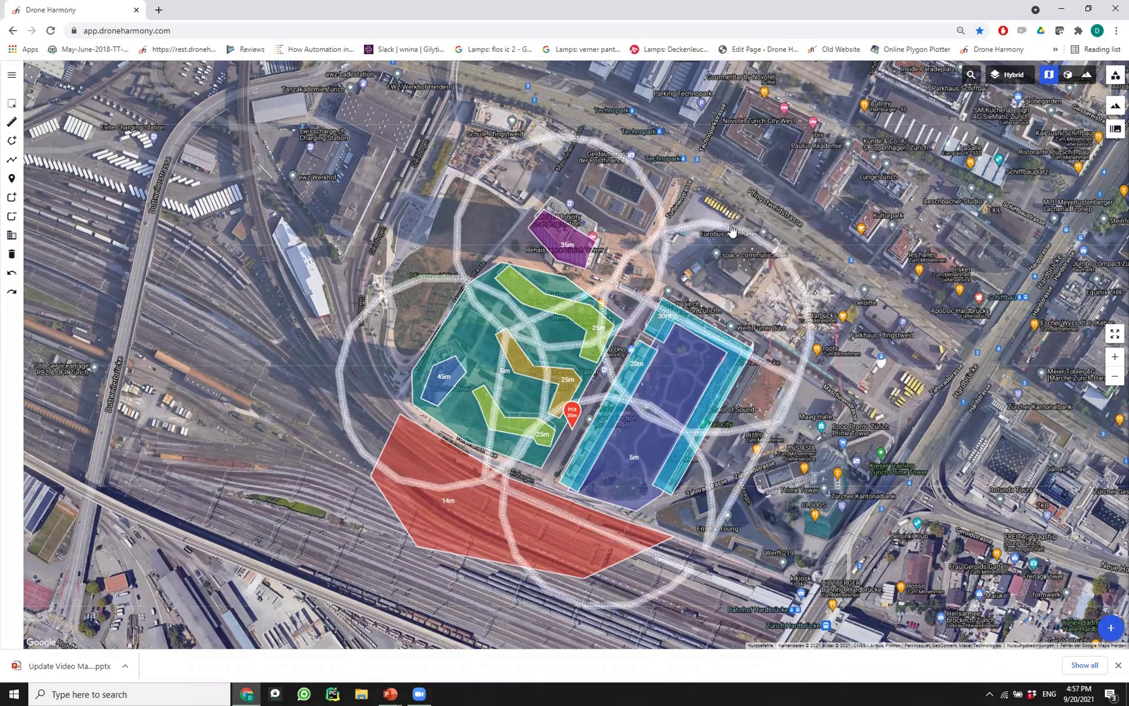
{"action": "left_click", "coordinate": [708, 226]}
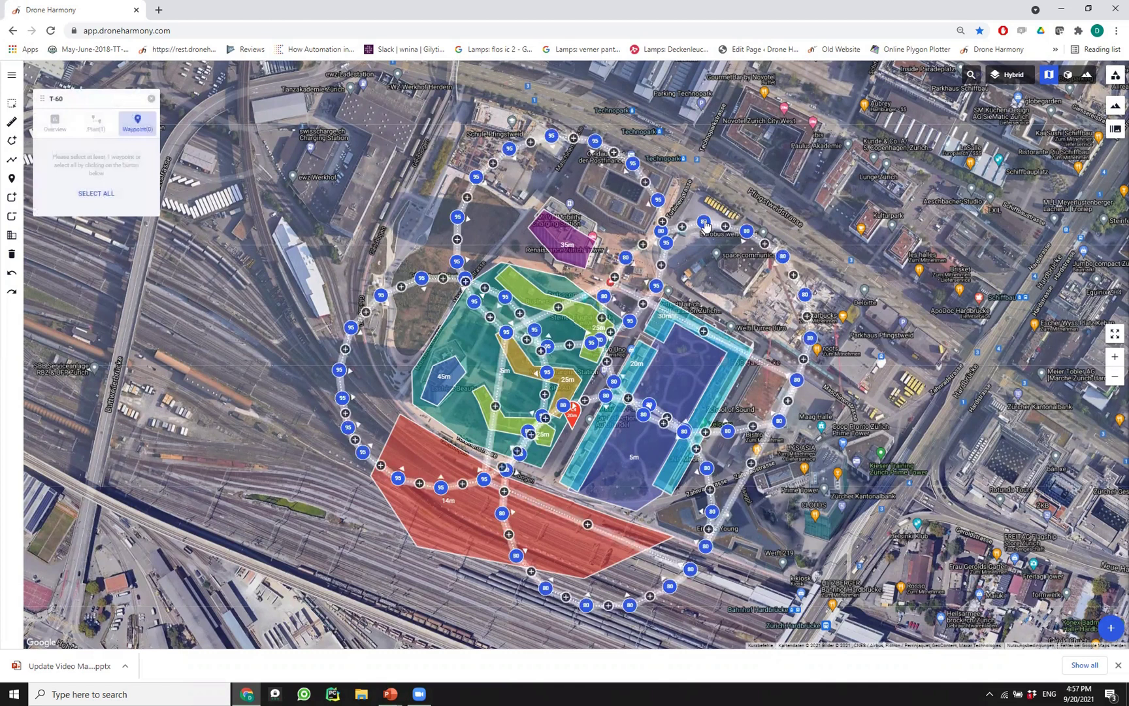
{"action": "right_click", "coordinate": [704, 223]}
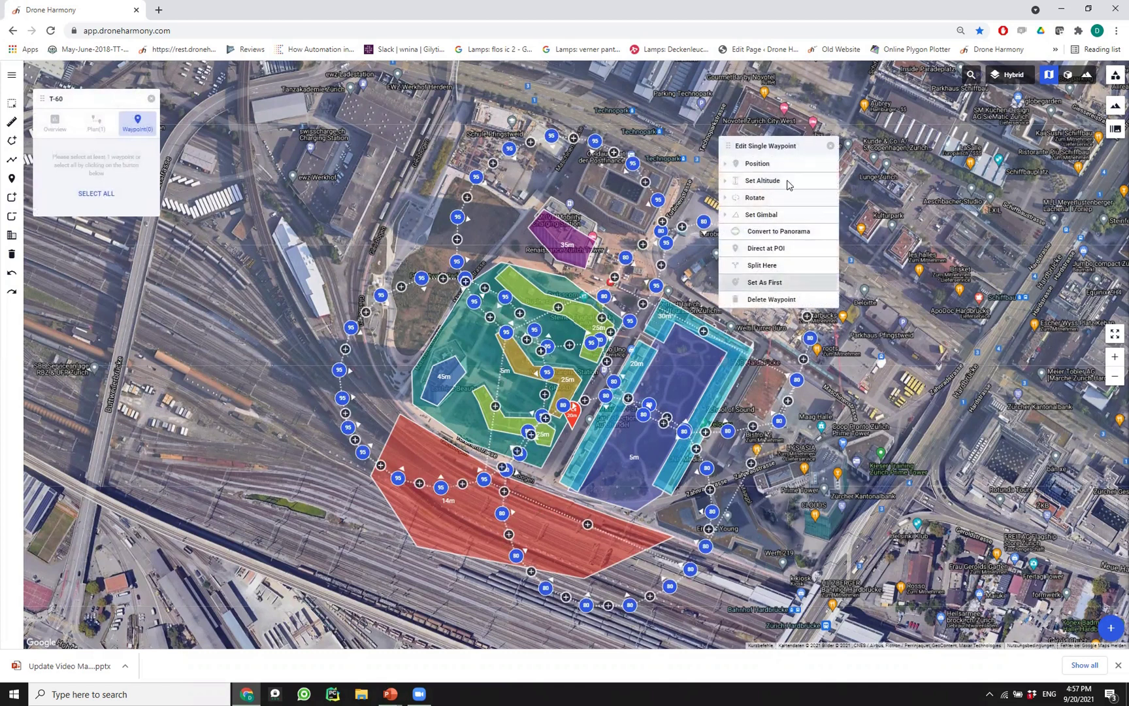
{"action": "left_click", "coordinate": [831, 145]}
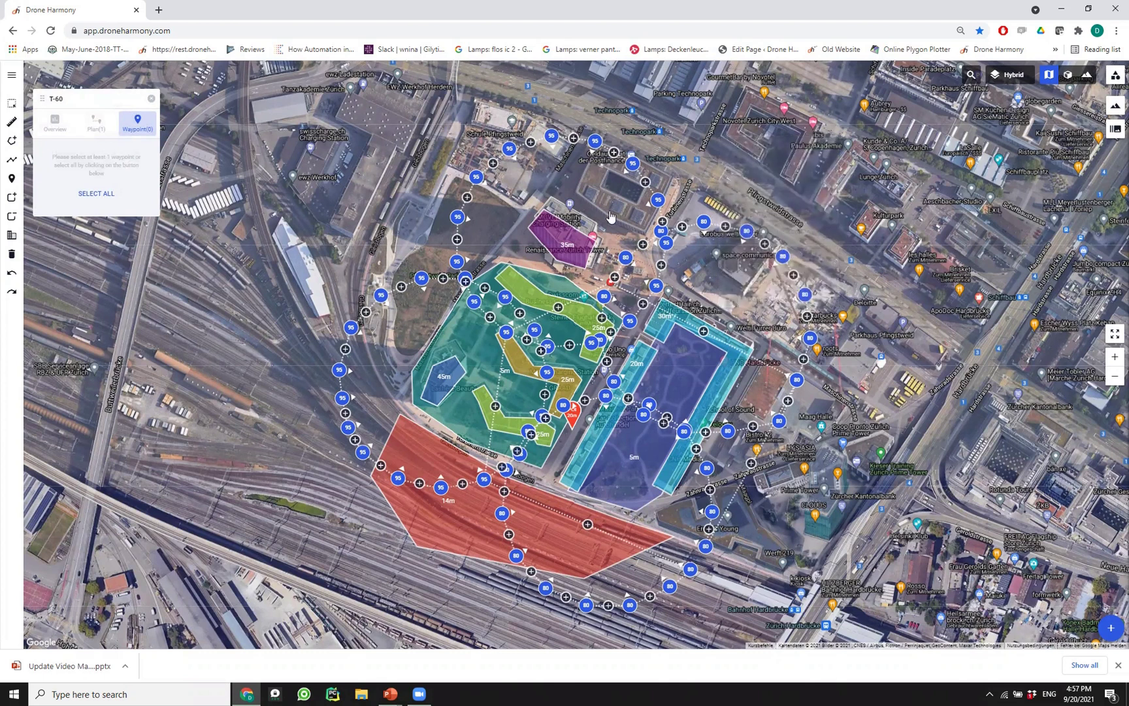
{"action": "right_click", "coordinate": [562, 251]}
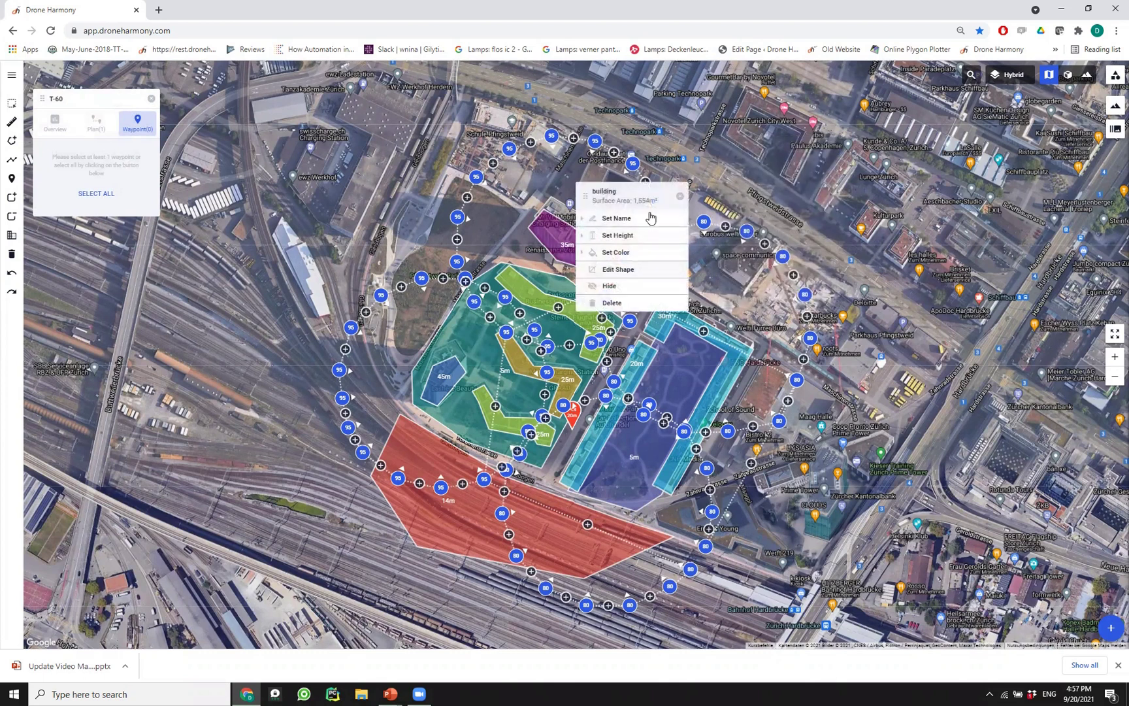
{"action": "left_click", "coordinate": [897, 247]}
{"action": "right_click", "coordinate": [898, 246]}
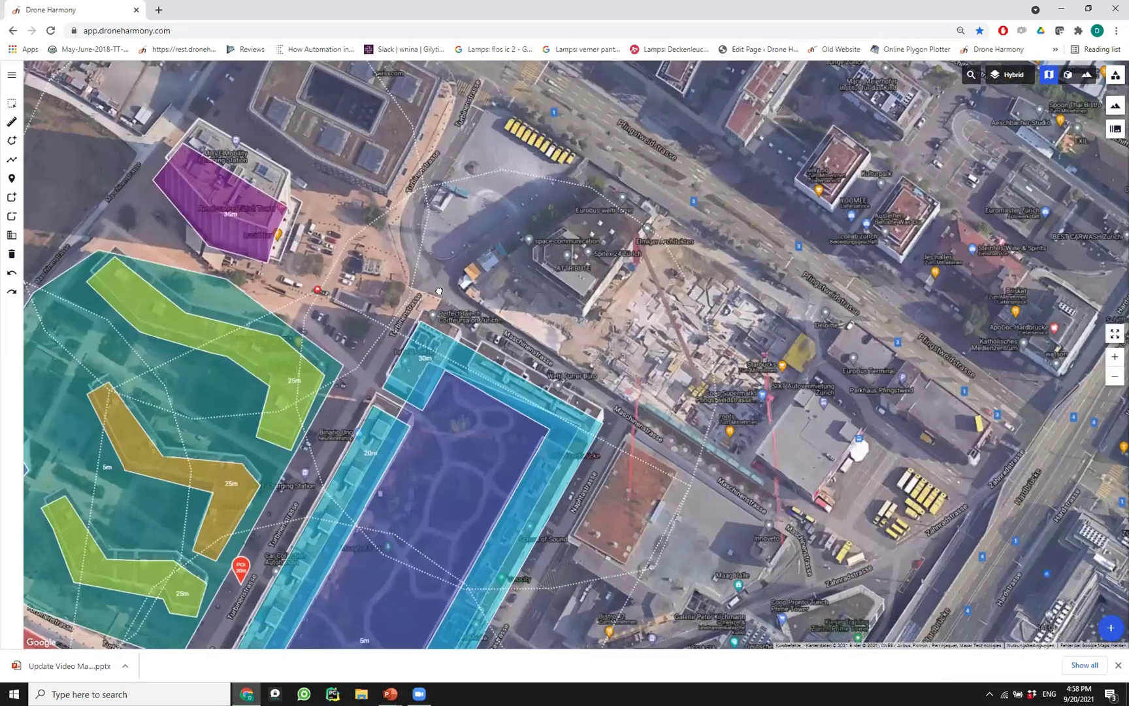
Step: In 3-D, expand Industrial Site ZH's plans (T-15, T-60, Verticals) and unhide Verticals
{"action": "scroll", "coordinate": [537, 290], "scroll_direction": "down", "scroll_amount": 1}
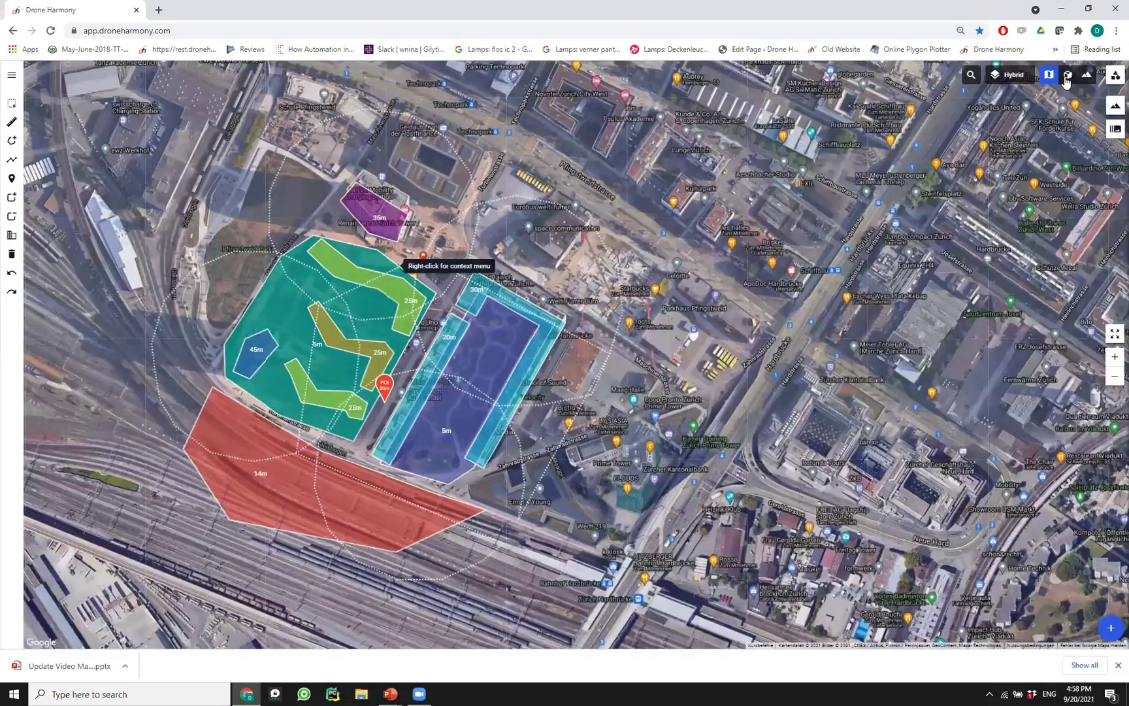
{"action": "scroll", "coordinate": [715, 424], "scroll_direction": "down", "scroll_amount": 1}
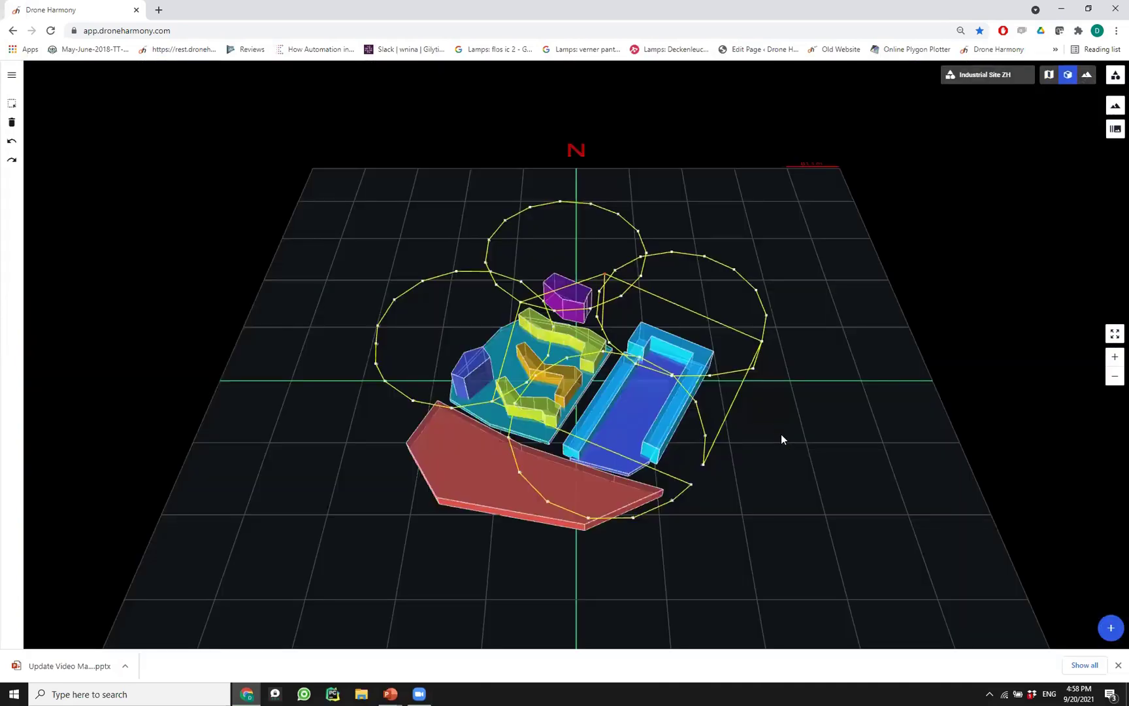
{"action": "left_click_drag", "start_coordinate": [586, 358], "coordinate": [623, 444]}
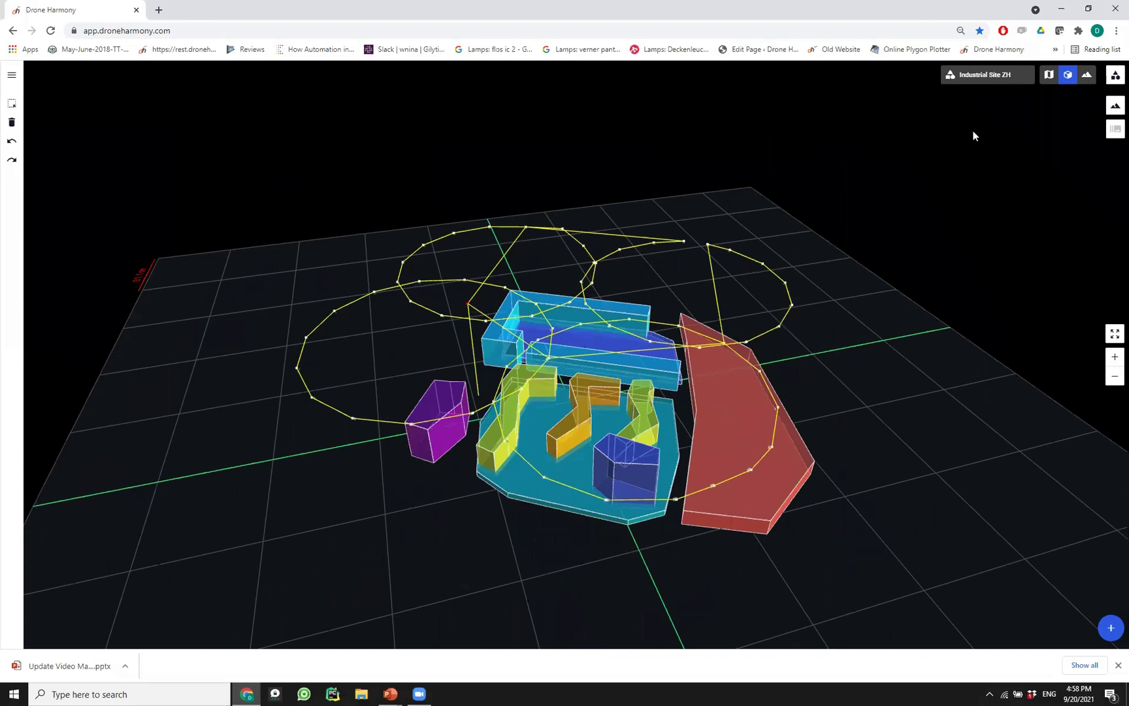
{"action": "left_click", "coordinate": [1116, 78]}
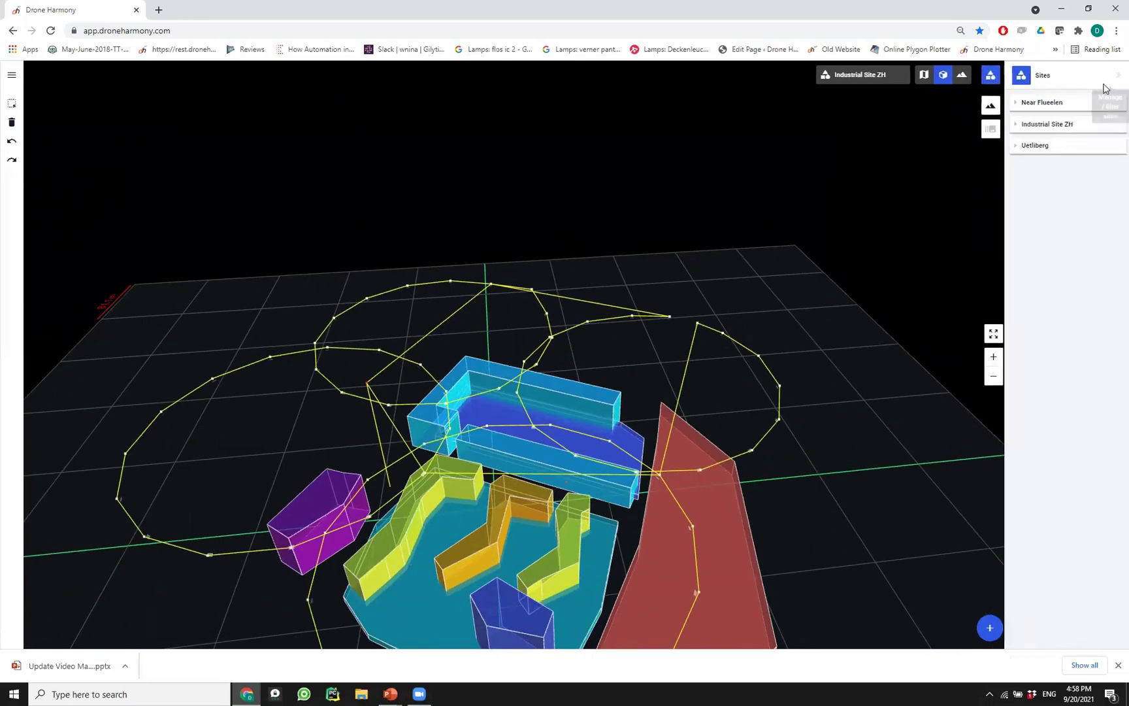
{"action": "left_click", "coordinate": [1043, 124]}
{"action": "left_click", "coordinate": [1043, 157]}
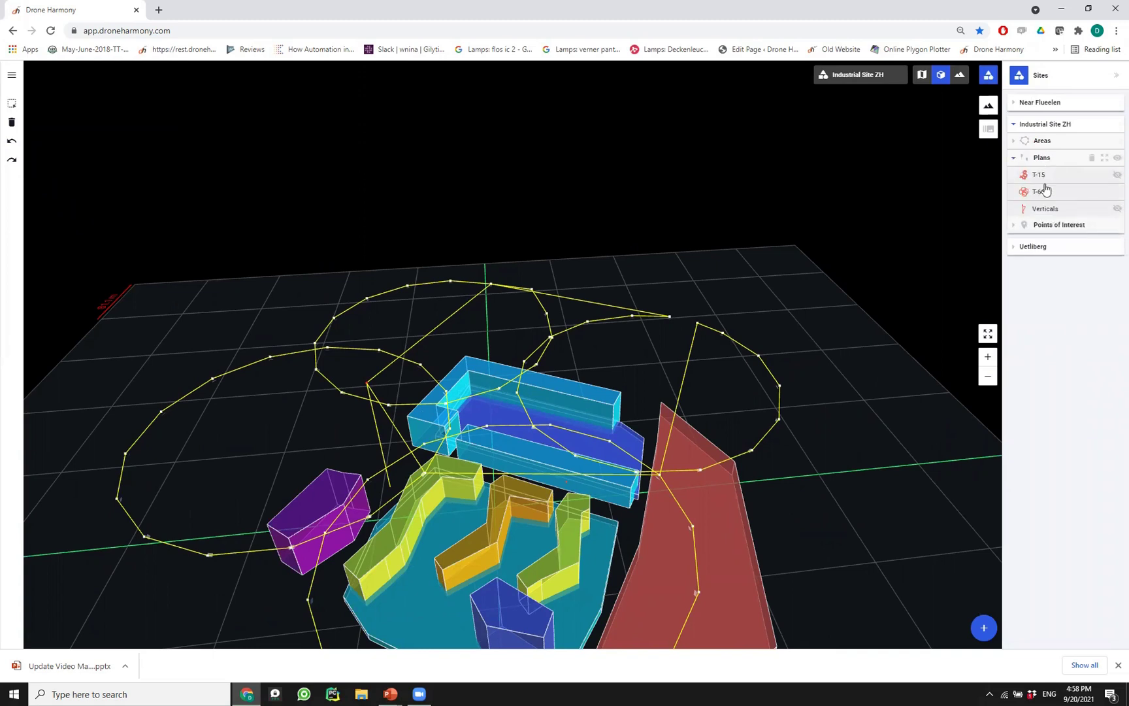
{"action": "left_click", "coordinate": [1117, 210]}
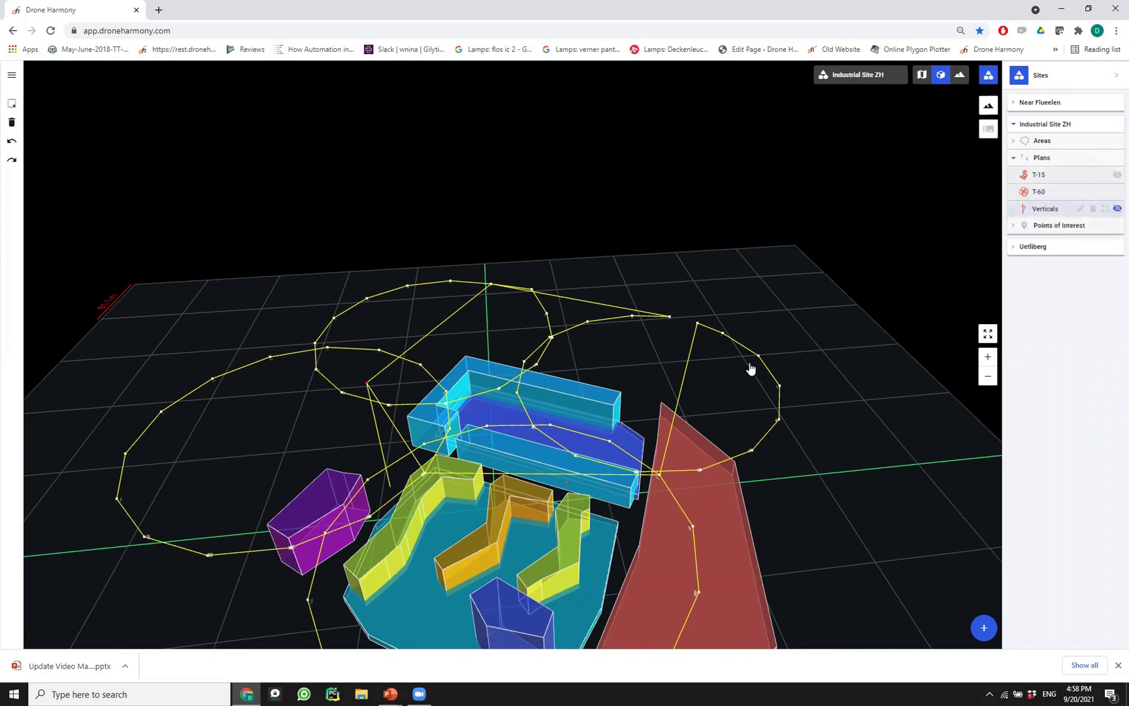
Step: View the blue building's facade low, box-select the Verticals waypoints, and check the plan's menu
{"action": "left_click_drag", "start_coordinate": [649, 378], "coordinate": [453, 428]}
{"action": "scroll", "coordinate": [453, 428], "scroll_direction": "up", "scroll_amount": 4}
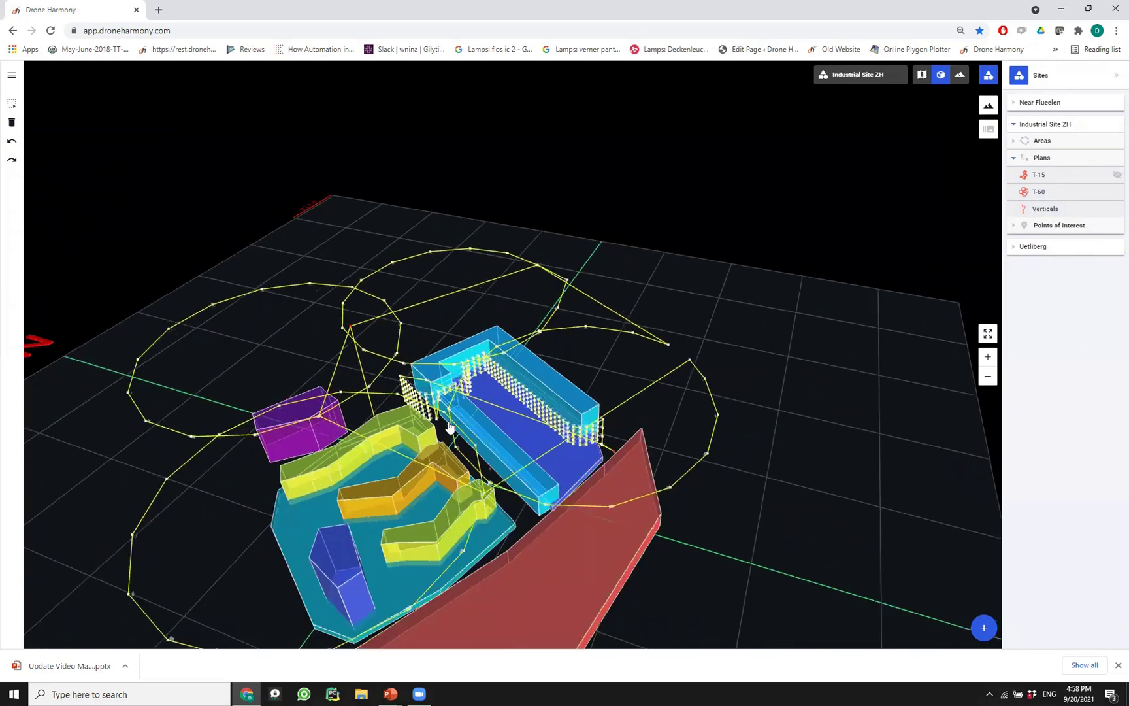
{"action": "scroll", "coordinate": [500, 423], "scroll_direction": "up", "scroll_amount": 4}
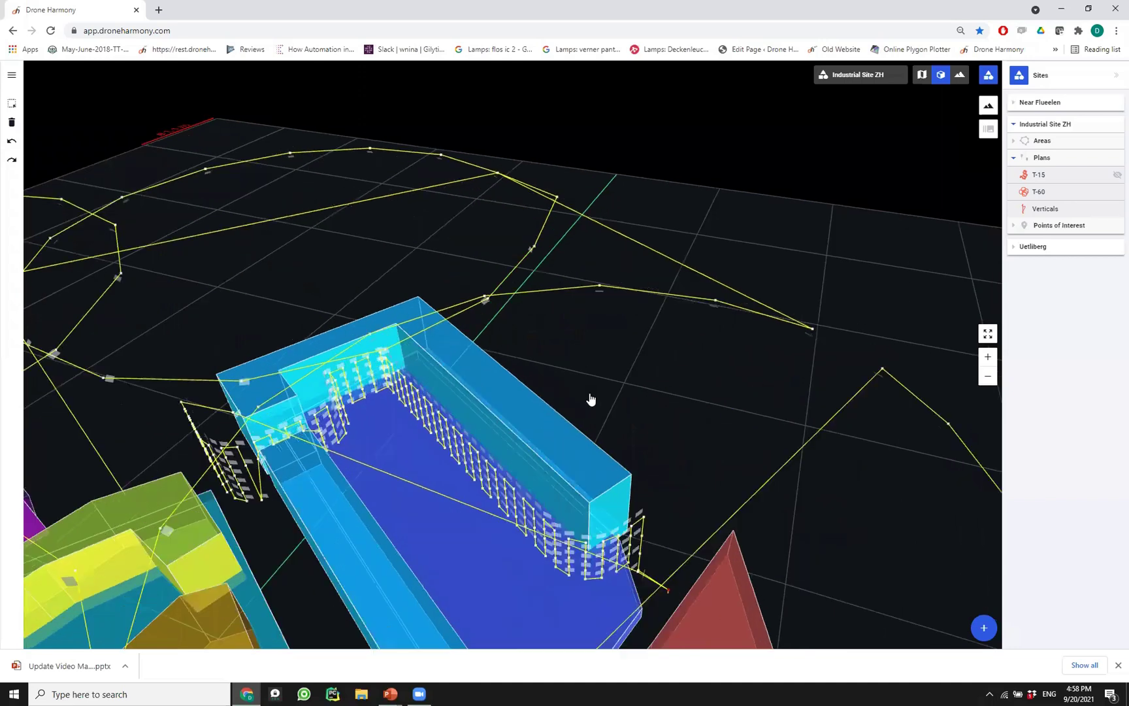
{"action": "left_click_drag", "start_coordinate": [539, 511], "coordinate": [560, 547]}
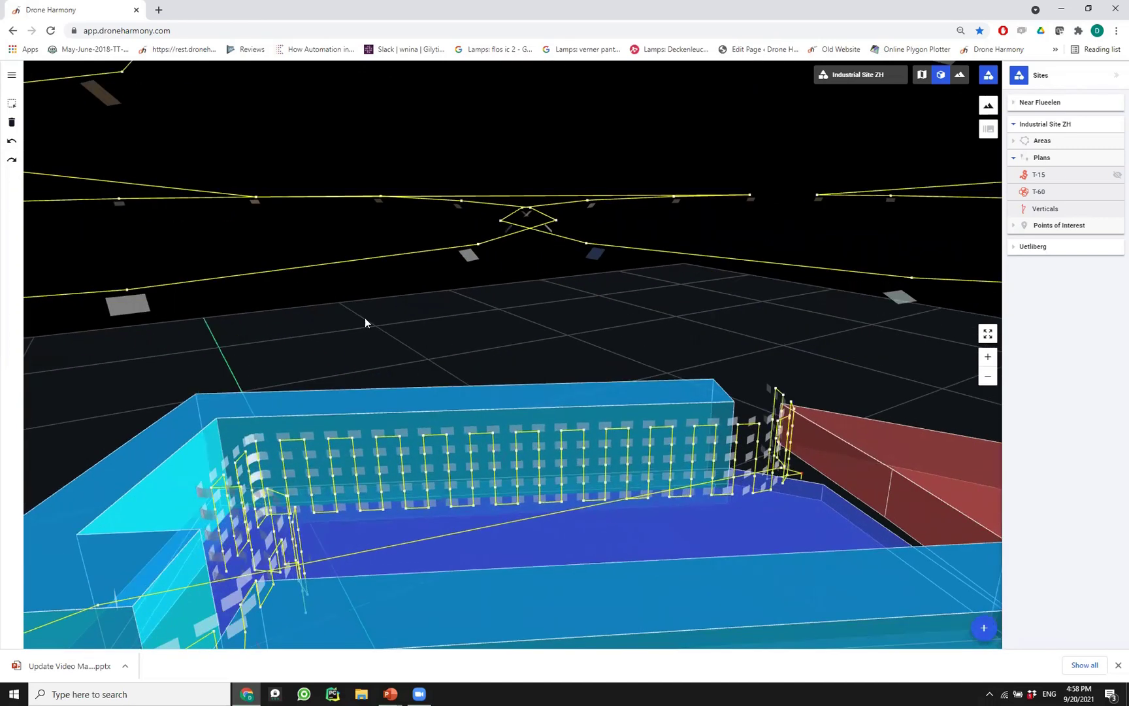
{"action": "left_click", "coordinate": [12, 104]}
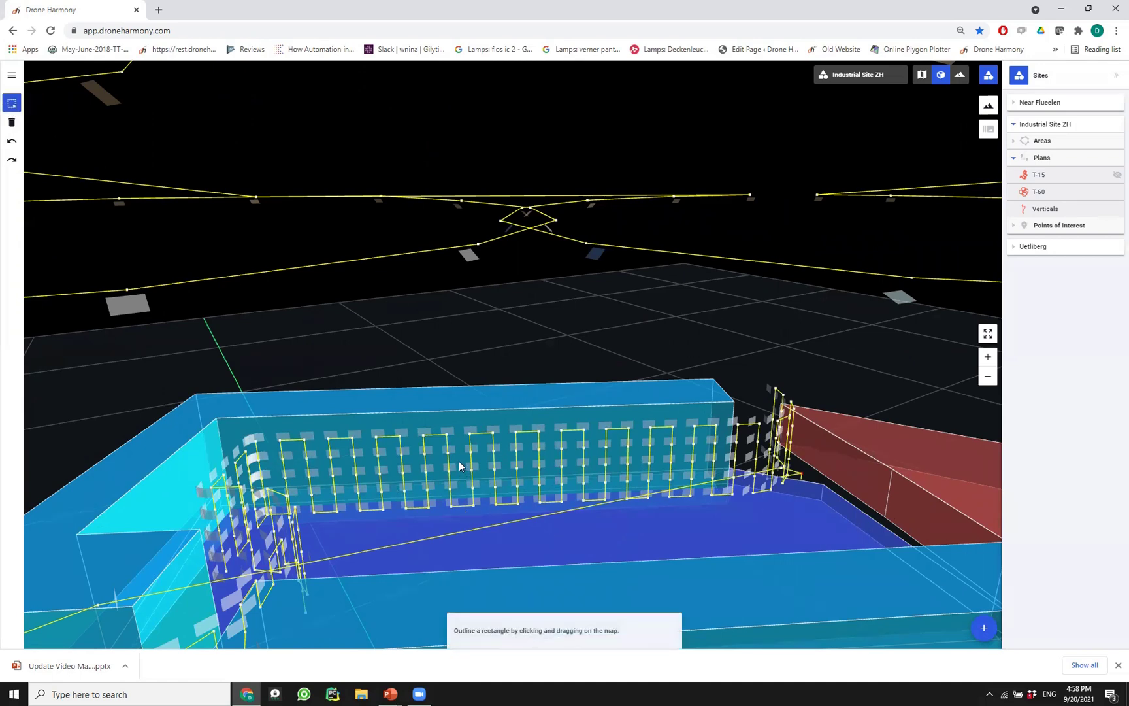
{"action": "left_click_drag", "start_coordinate": [491, 508], "coordinate": [580, 525]}
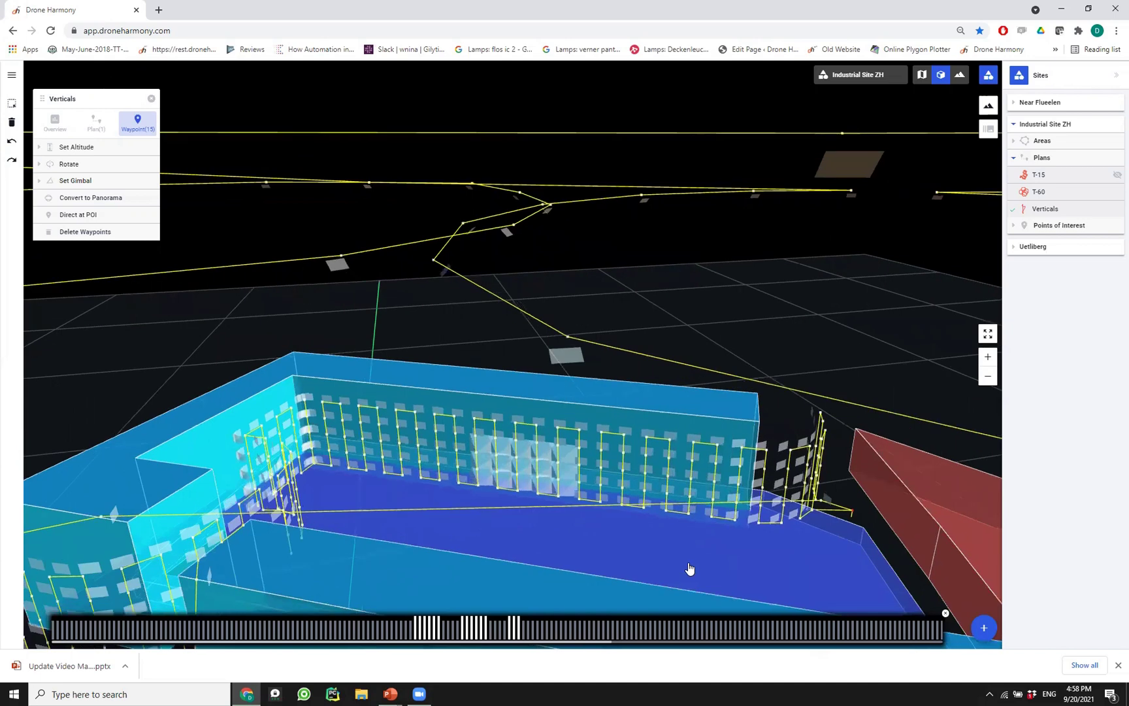
{"action": "right_click", "coordinate": [535, 451]}
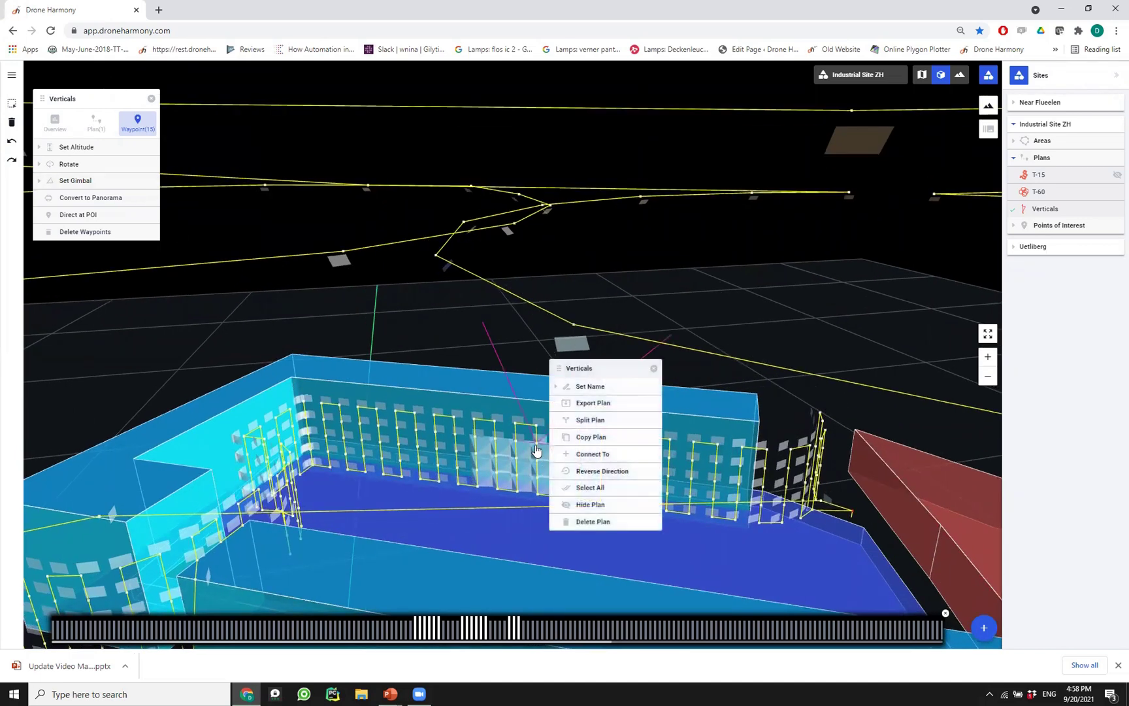
{"action": "left_click", "coordinate": [654, 369]}
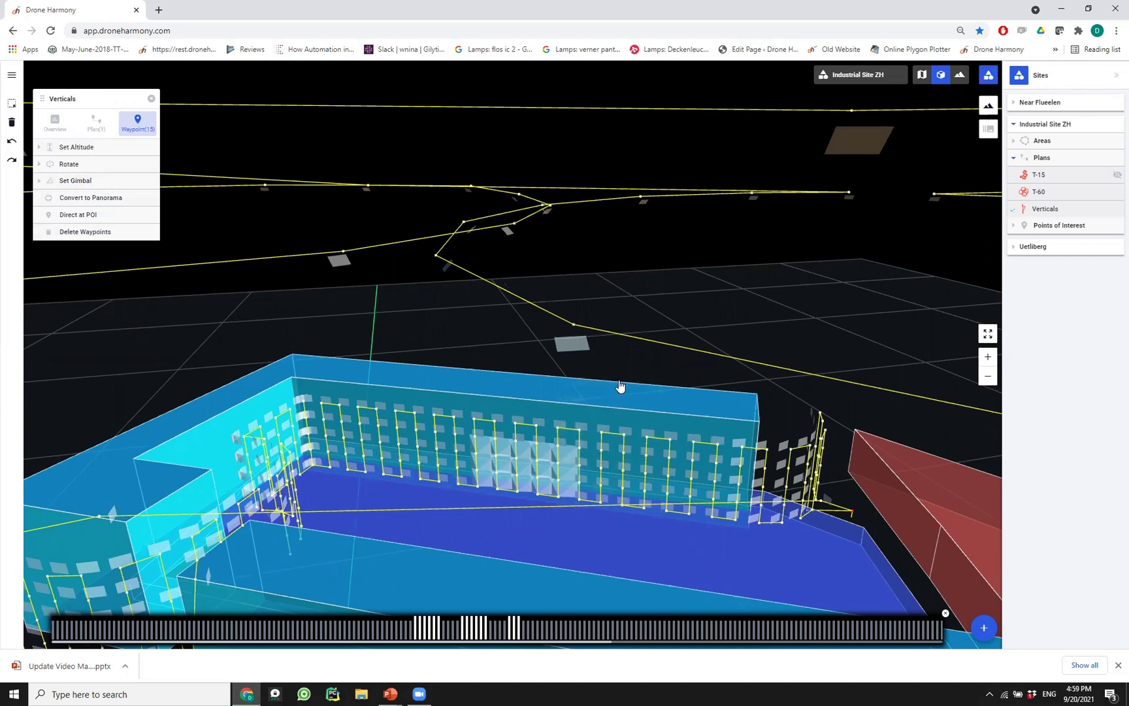
Step: Deselect the facade waypoints, zoom out, and hide the T-15 and Verticals plans in the Sites panel
{"action": "left_click", "coordinate": [500, 483]}
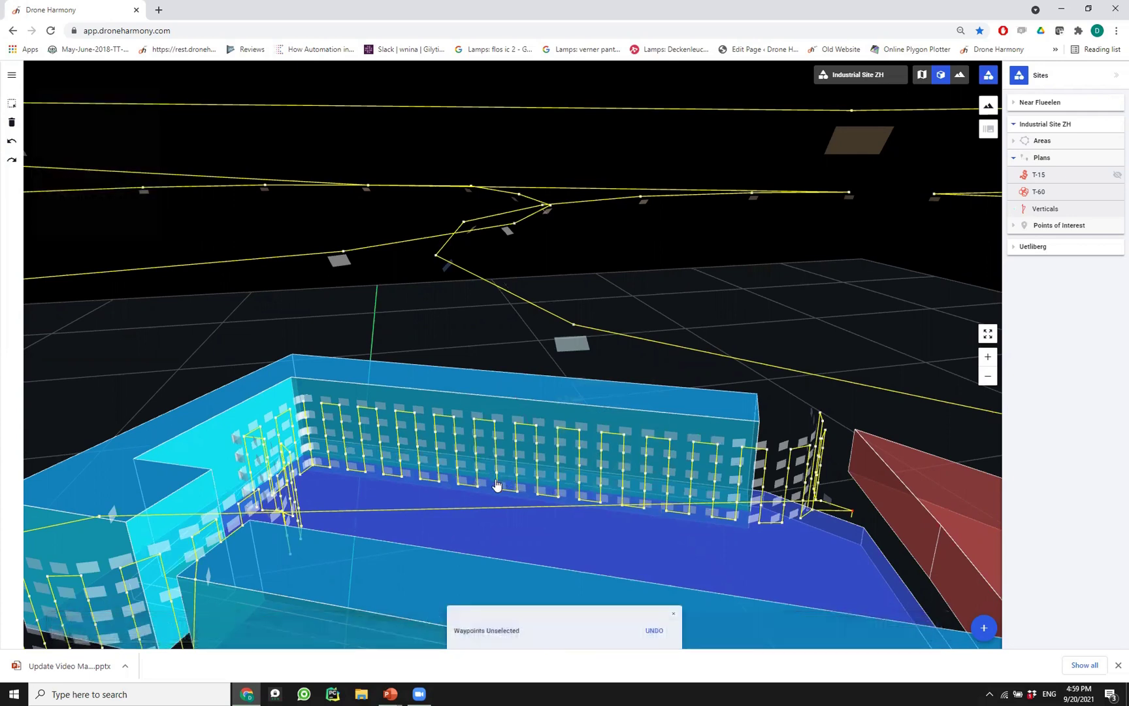
{"action": "scroll", "coordinate": [487, 487], "scroll_direction": "down", "scroll_amount": 5}
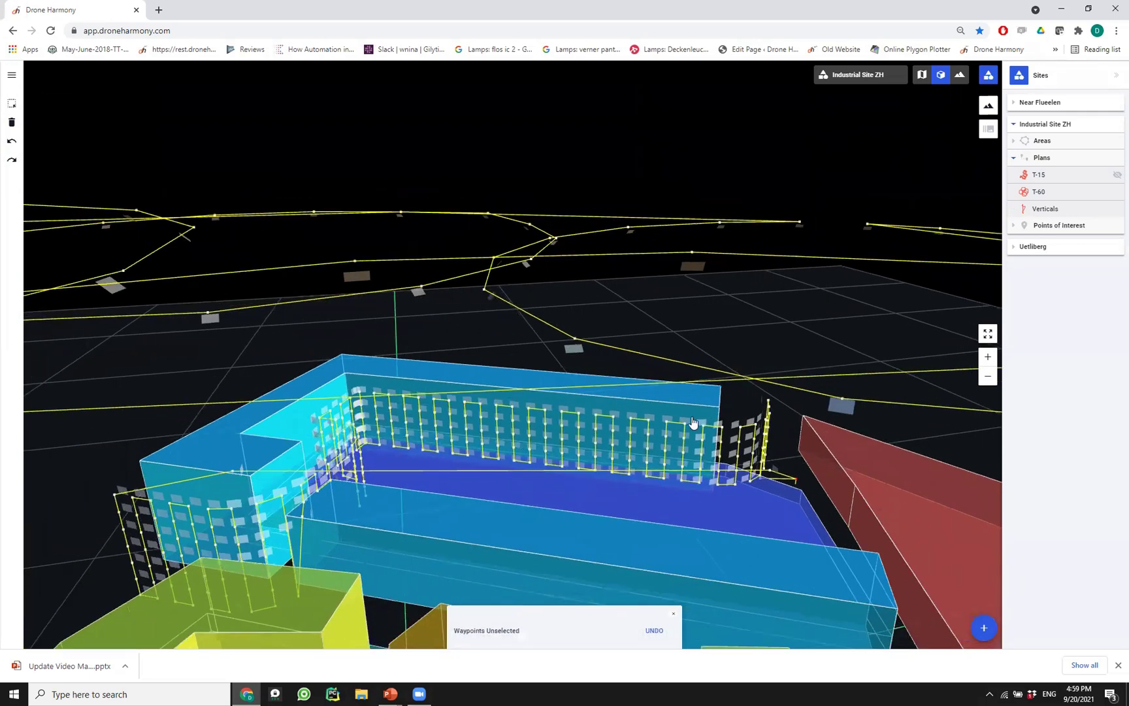
{"action": "scroll", "coordinate": [814, 312], "scroll_direction": "down", "scroll_amount": 6}
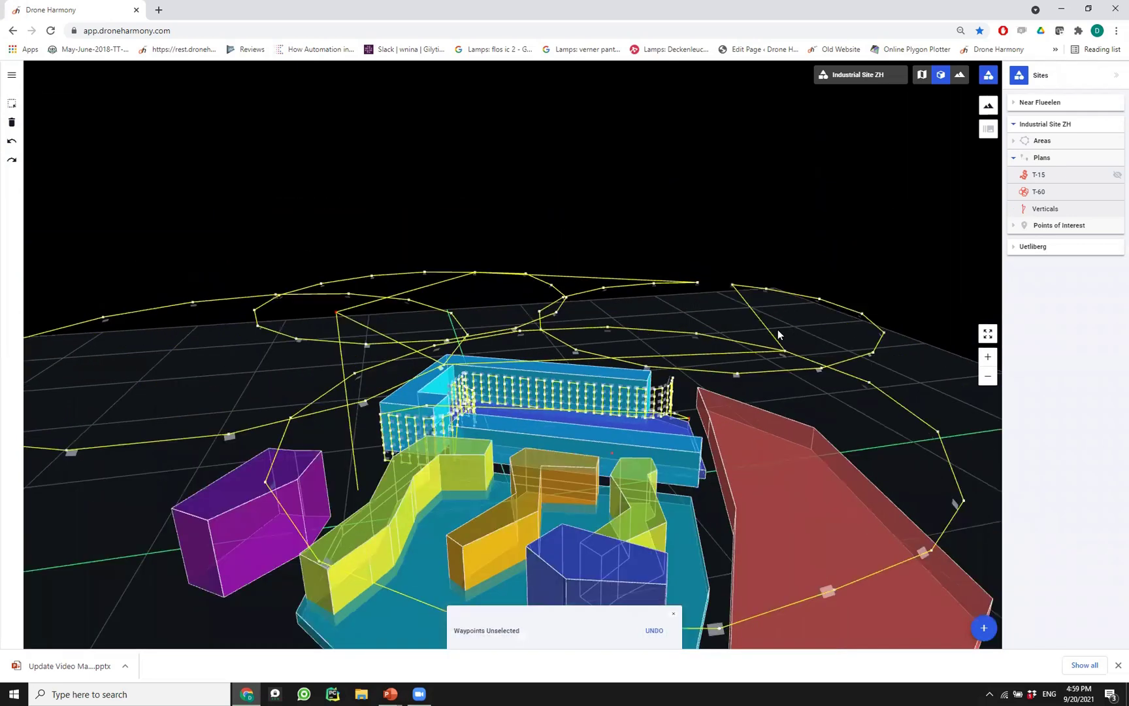
{"action": "left_click_drag", "start_coordinate": [781, 305], "coordinate": [1079, 188]}
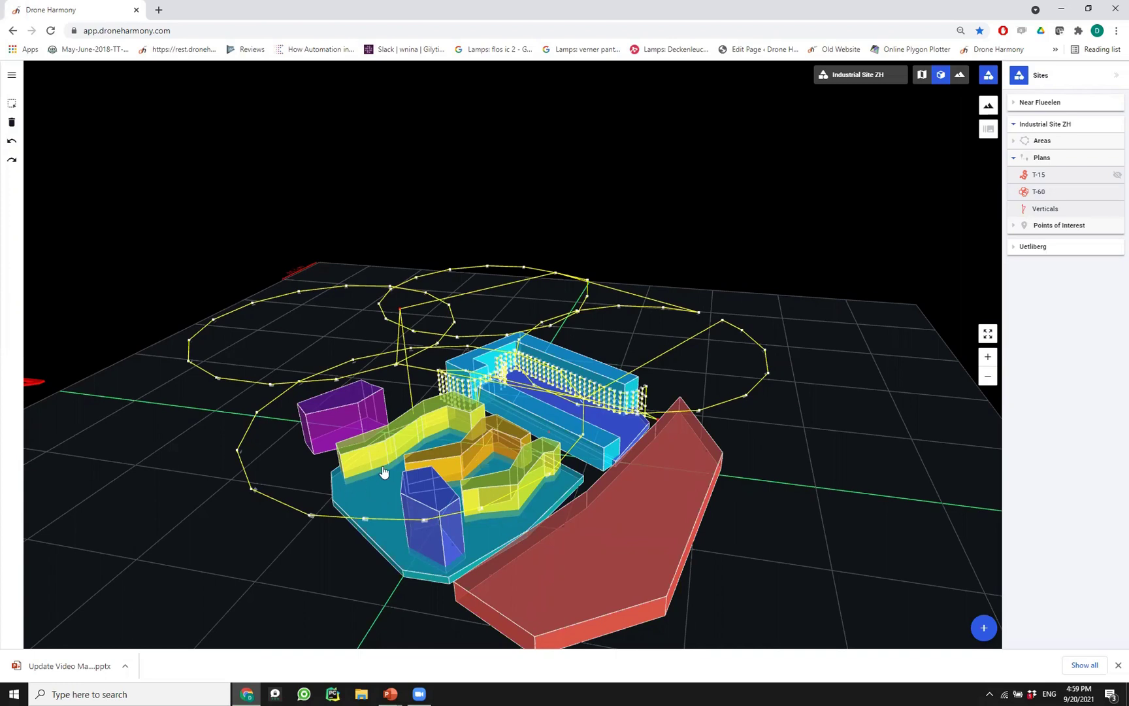
{"action": "left_click", "coordinate": [1115, 175]}
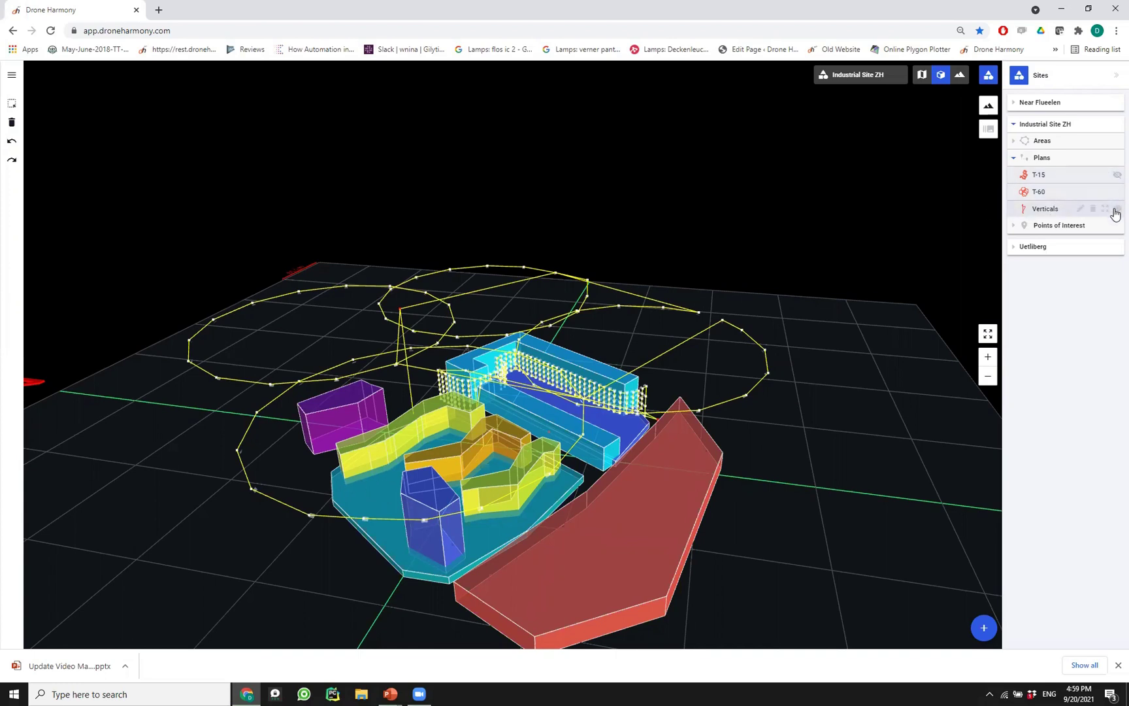
{"action": "left_click", "coordinate": [1116, 210]}
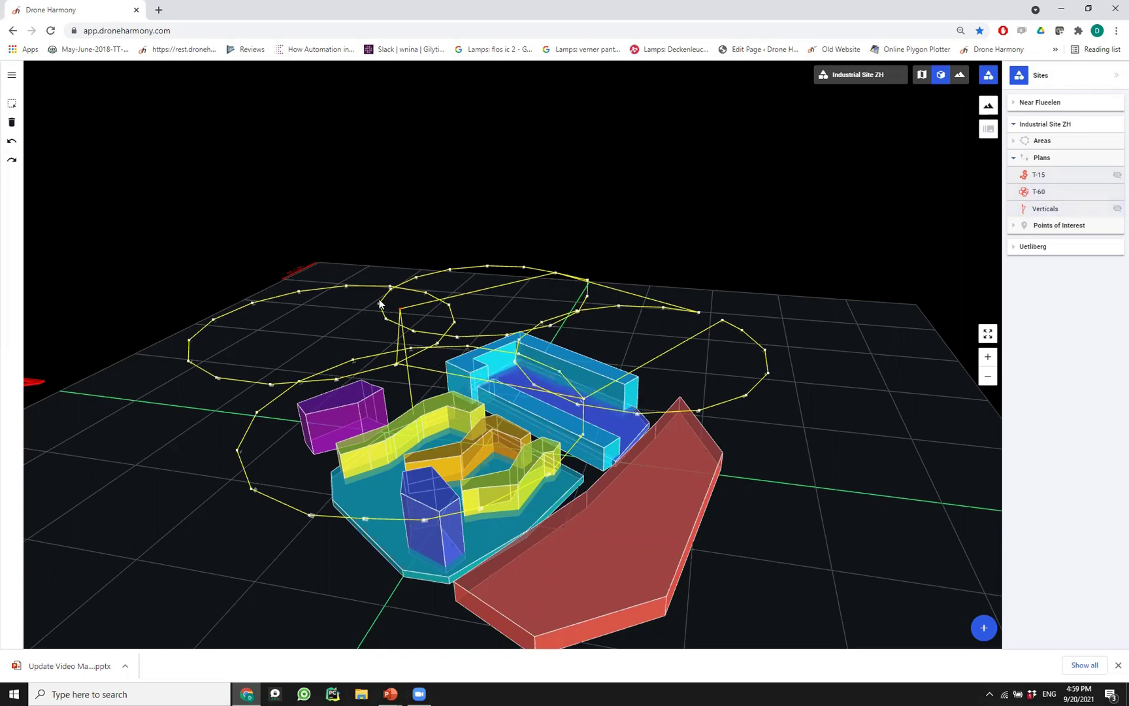
Step: Open the T-60 plan and select waypoints 1–15 on its timeline
{"action": "left_click", "coordinate": [1032, 193]}
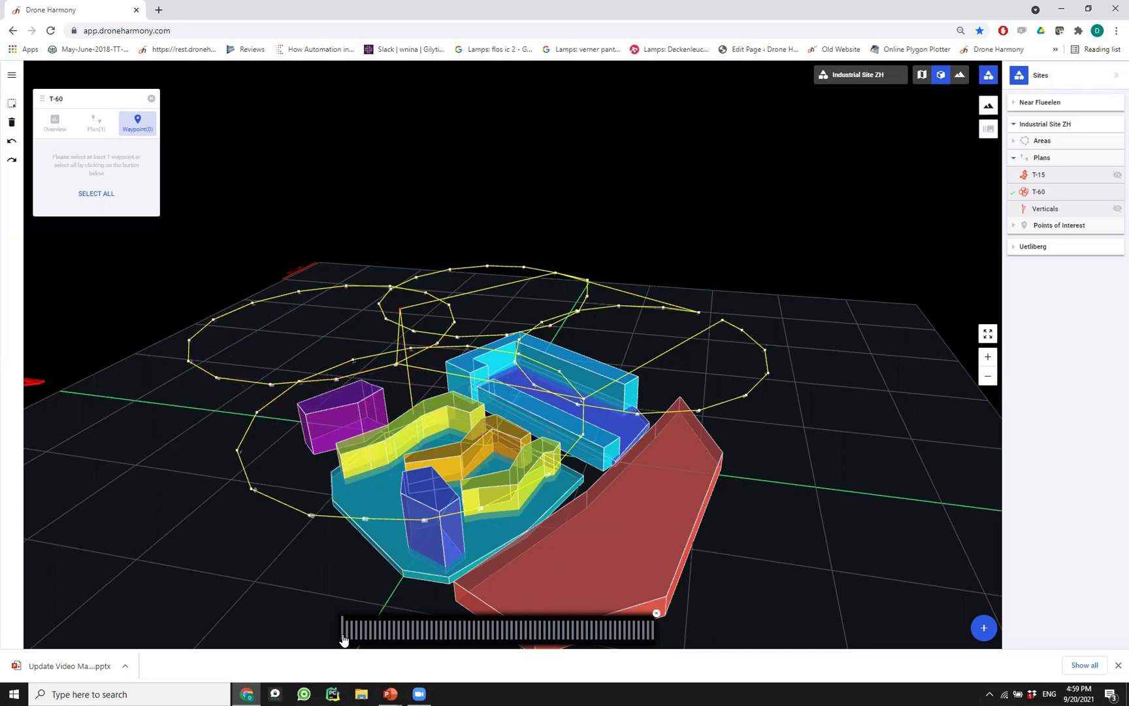
{"action": "left_click", "coordinate": [347, 637]}
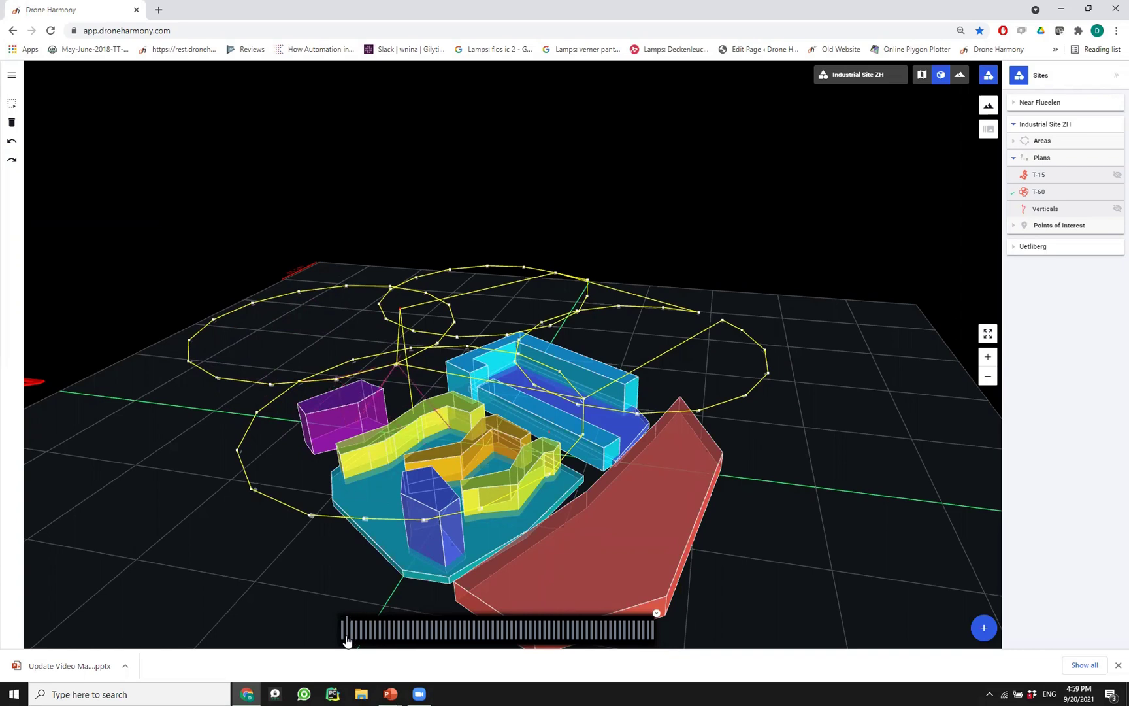
{"action": "left_click", "coordinate": [413, 637], "text": "shift"}
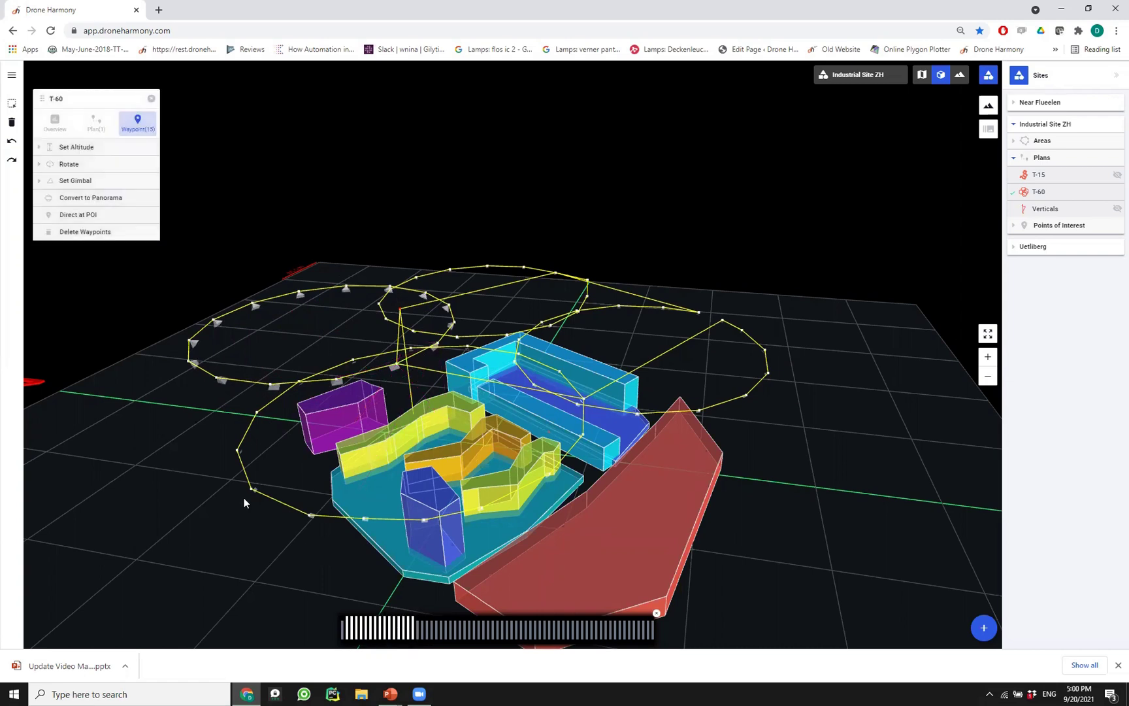
Step: Orbit and tilt the 3-D view to inspect the 15 selected waypoints around the buildings
{"action": "left_click_drag", "start_coordinate": [243, 496], "coordinate": [349, 477]}
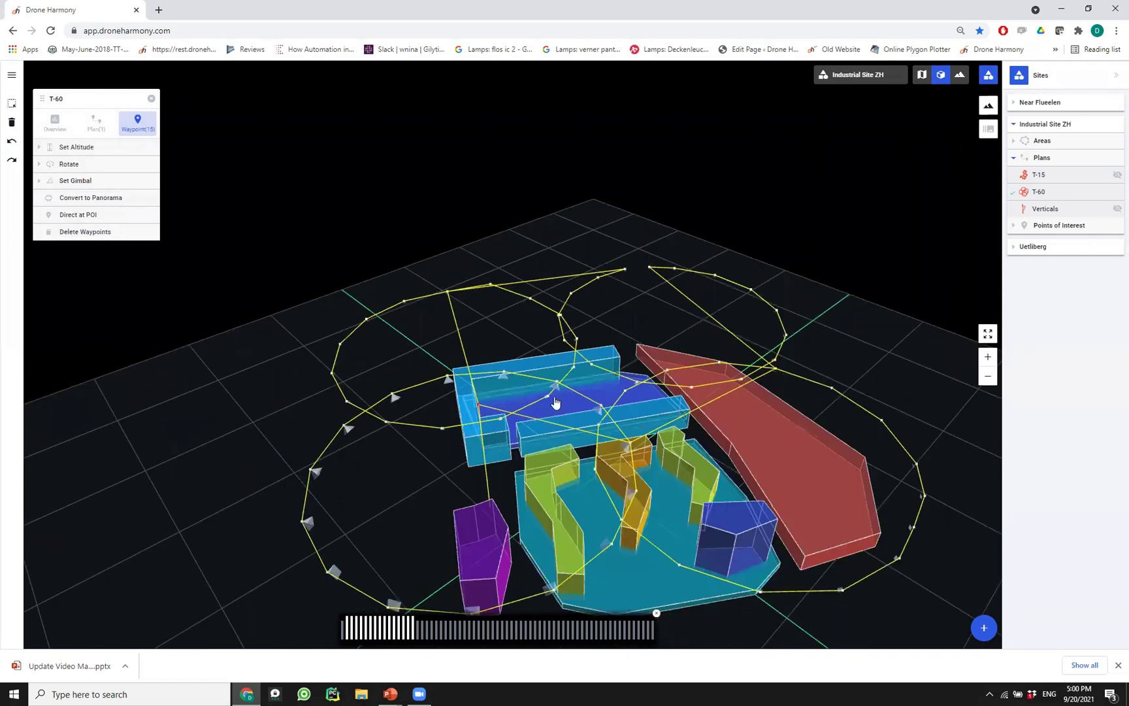
{"action": "left_click_drag", "start_coordinate": [589, 345], "coordinate": [464, 308]}
{"action": "left_click_drag", "start_coordinate": [696, 392], "coordinate": [552, 298]}
{"action": "left_click_drag", "start_coordinate": [322, 485], "coordinate": [341, 485]}
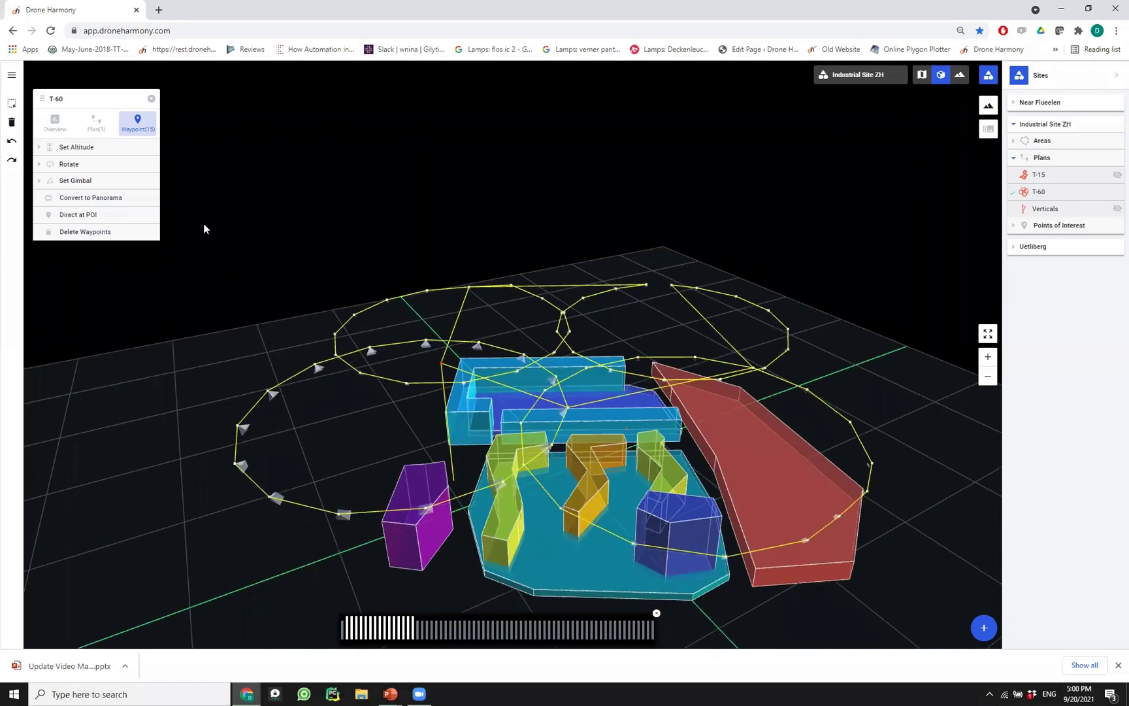
{"action": "left_click_drag", "start_coordinate": [459, 560], "coordinate": [460, 562]}
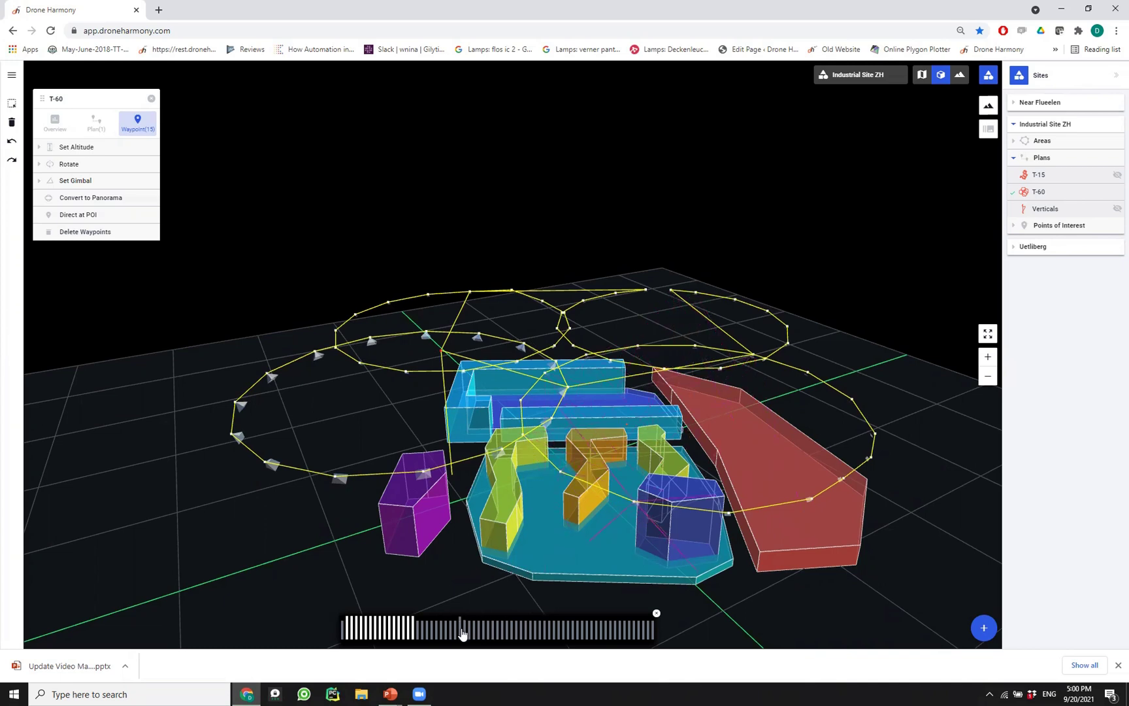
Step: Select 16 waypoints on T-60's second orbit ring and orbit the 3-D view around them
{"action": "left_click", "coordinate": [503, 628]}
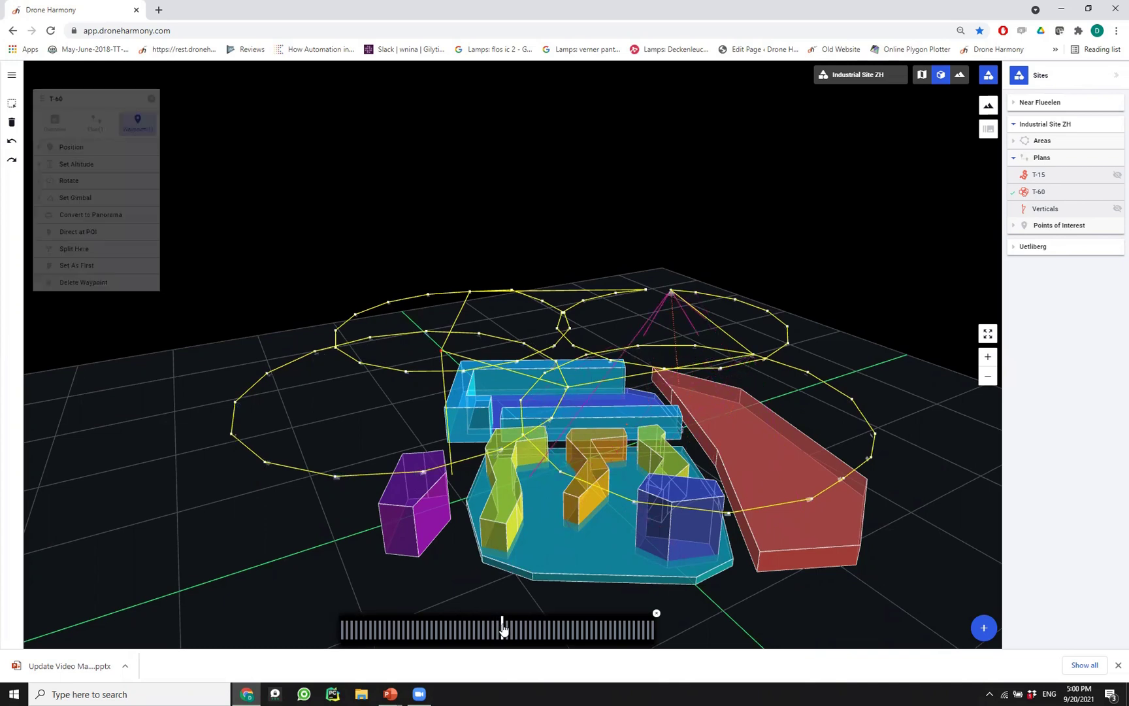
{"action": "left_click", "coordinate": [571, 632], "text": "shift"}
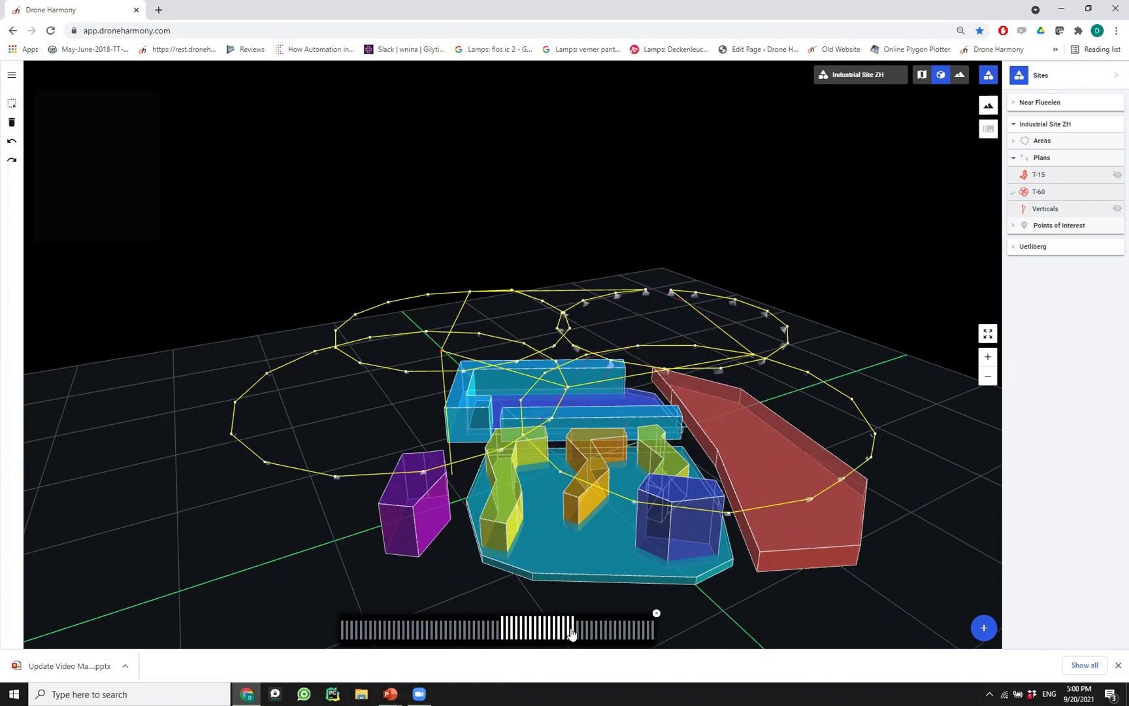
{"action": "left_click_drag", "start_coordinate": [679, 427], "coordinate": [634, 410]}
{"action": "left_click_drag", "start_coordinate": [531, 415], "coordinate": [566, 405]}
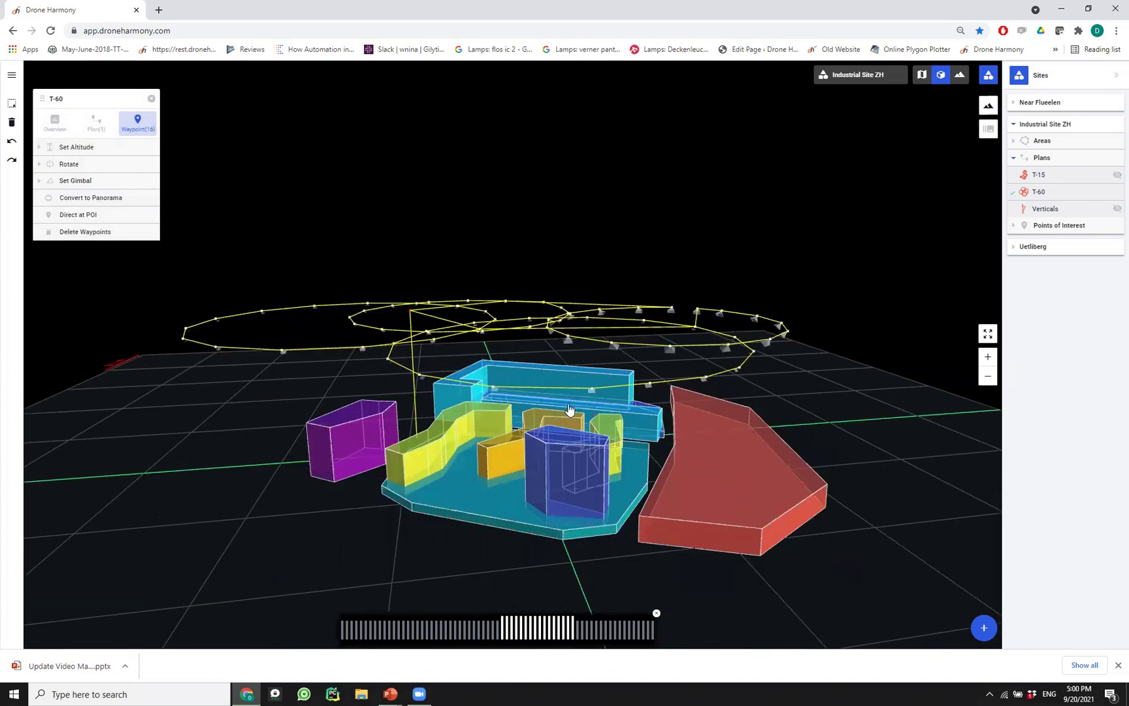
{"action": "left_click_drag", "start_coordinate": [671, 293], "coordinate": [753, 369]}
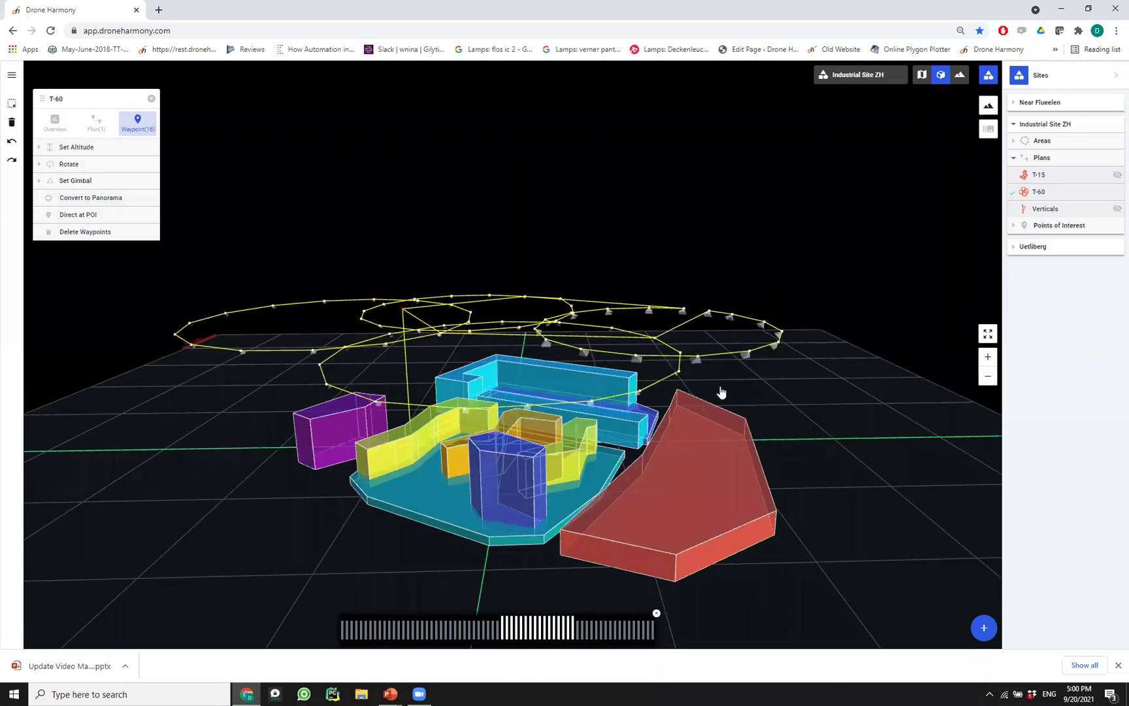
{"action": "left_click_drag", "start_coordinate": [409, 480], "coordinate": [510, 366]}
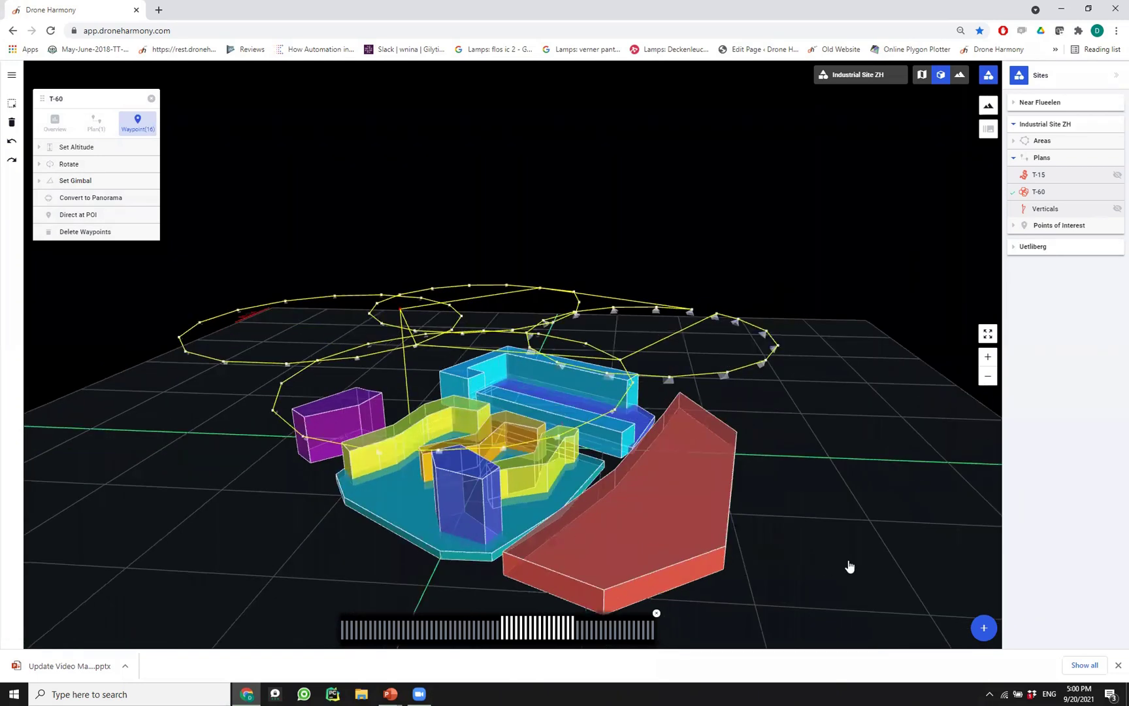
{"action": "left_click_drag", "start_coordinate": [730, 534], "coordinate": [593, 418]}
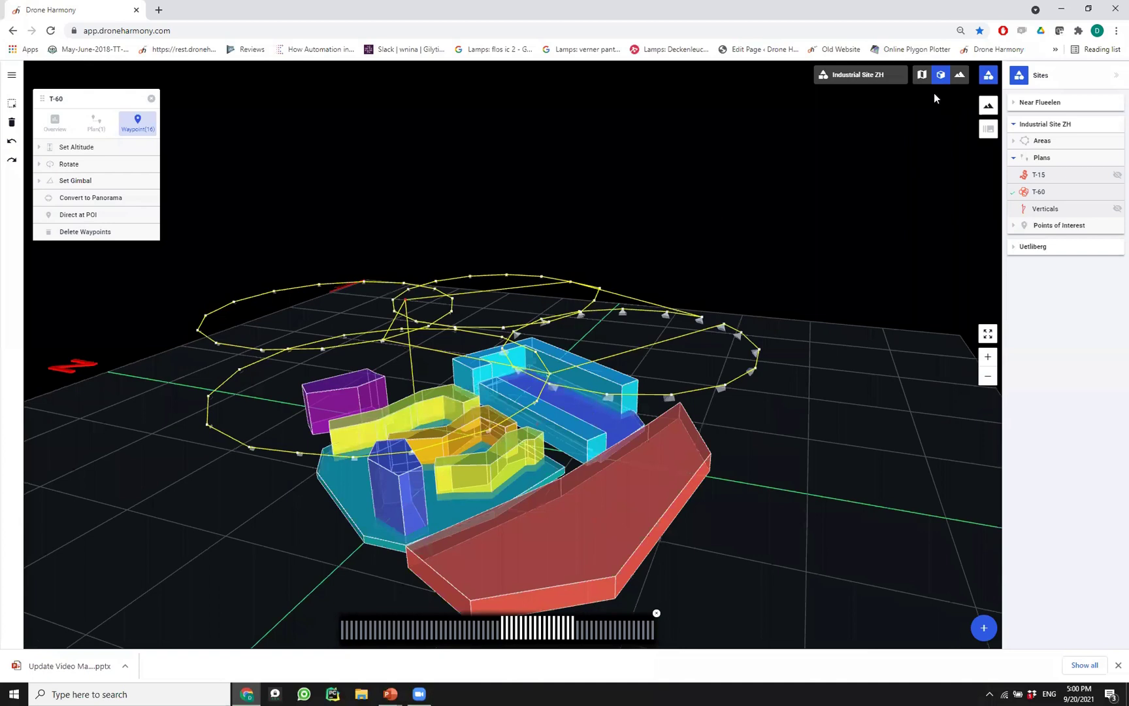
Step: Switch to the flat satellite map, deselect T-60, dismiss the red 14m area's menu, and recentre
{"action": "left_click", "coordinate": [921, 74]}
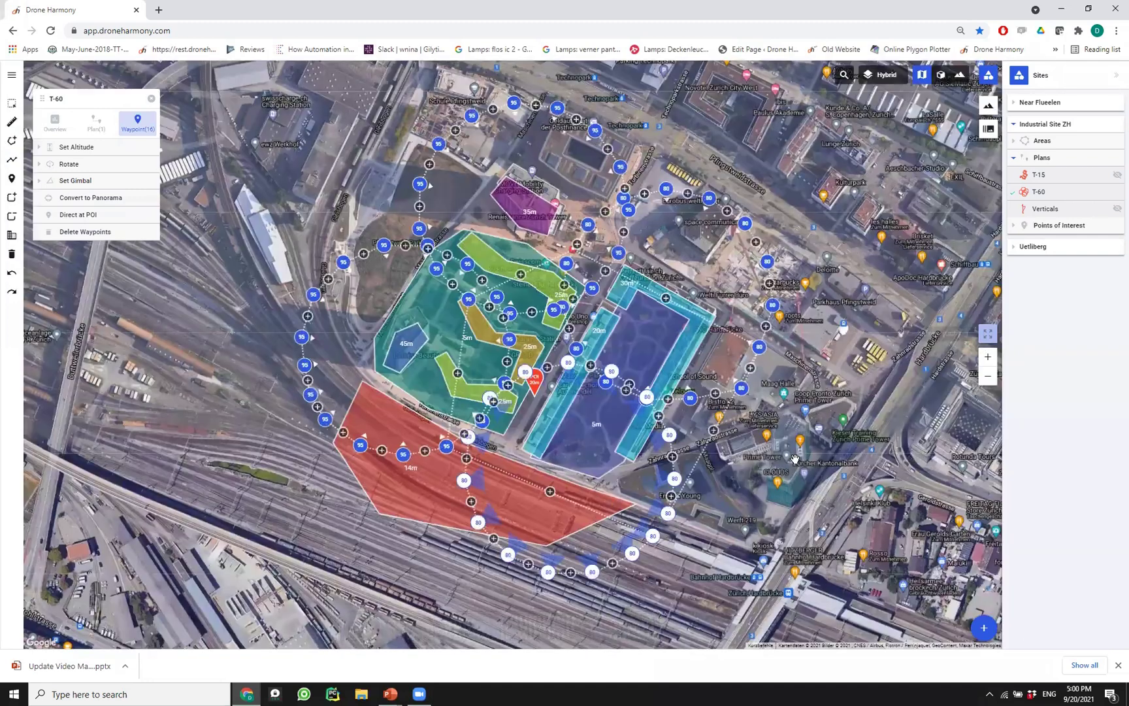
{"action": "left_click", "coordinate": [796, 458]}
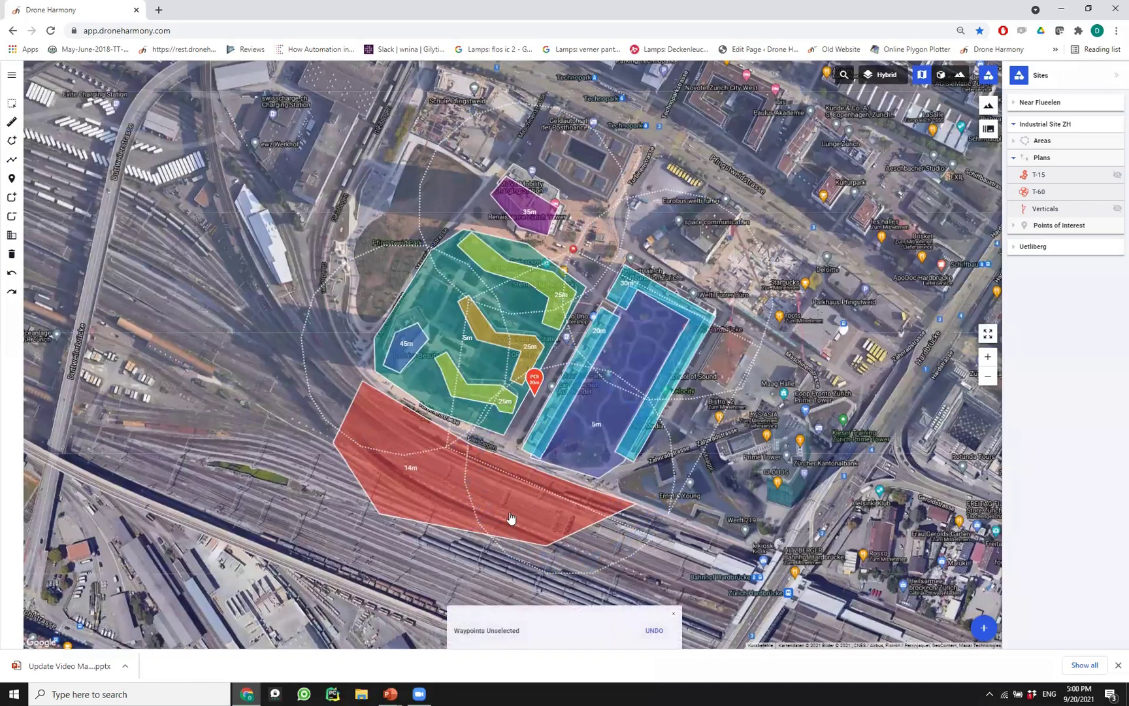
{"action": "left_click", "coordinate": [428, 499]}
{"action": "right_click", "coordinate": [428, 499]}
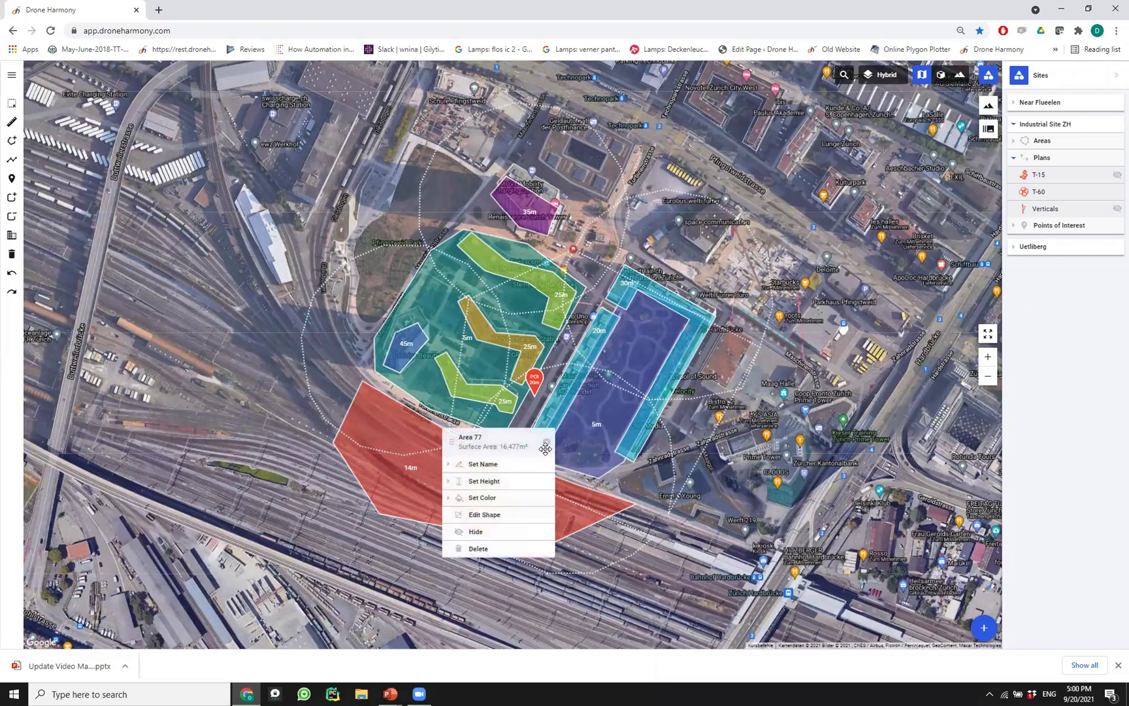
{"action": "left_click", "coordinate": [565, 443]}
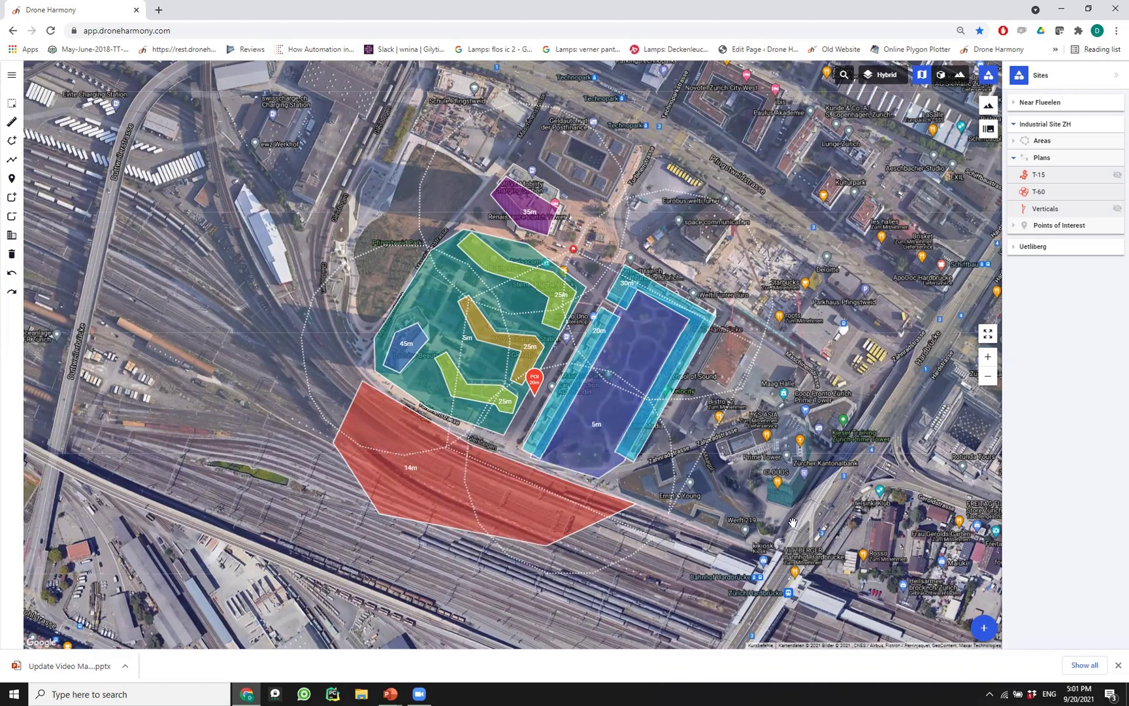
{"action": "key", "text": "Left"}
{"action": "key", "text": "Left"}
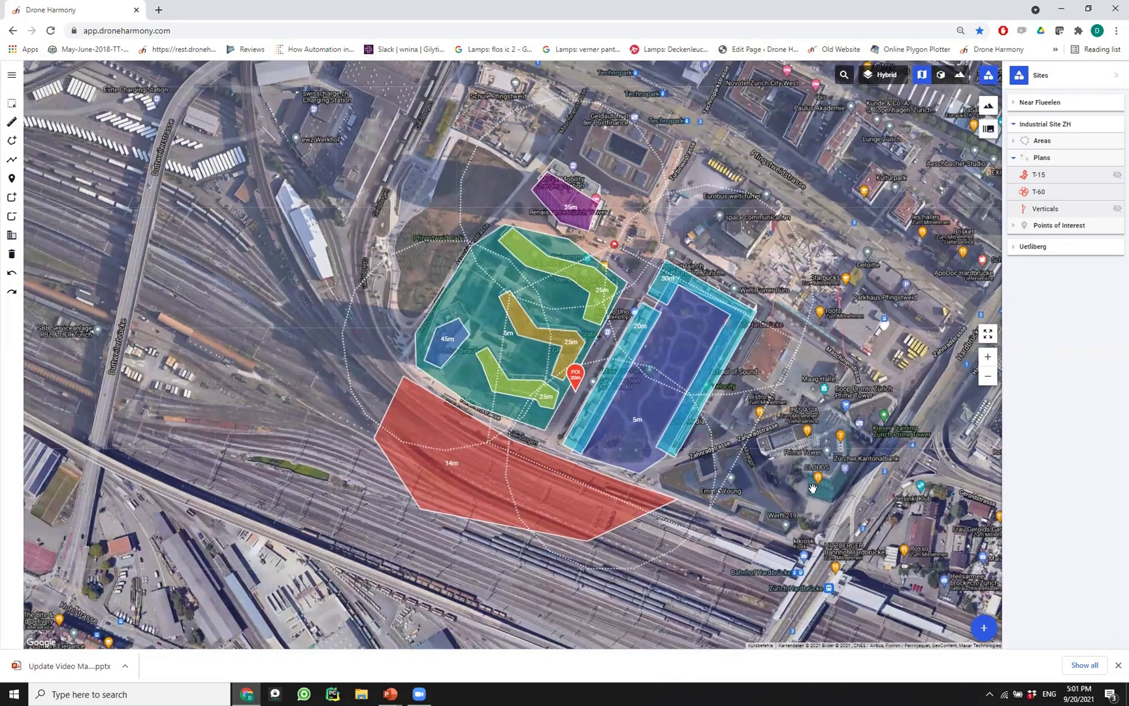
{"action": "key", "text": "Up"}
{"action": "key", "text": "Left"}
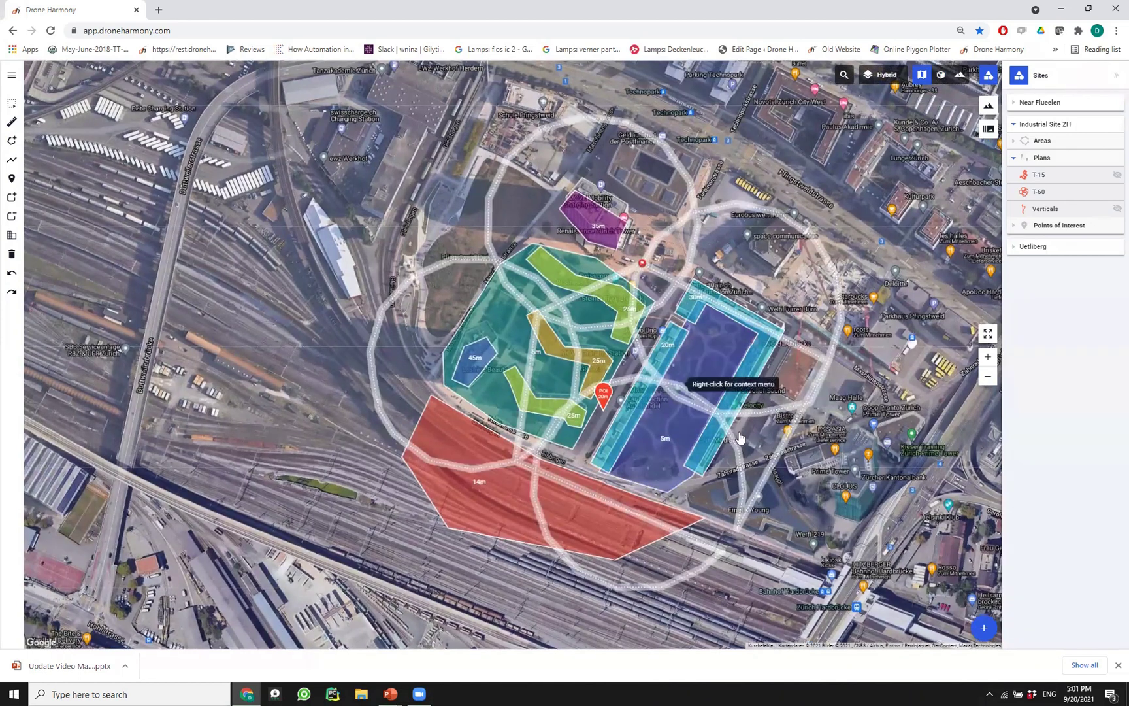
Step: Concatenate the Verticals facade mission onto T-60 using Connect To
{"action": "right_click", "coordinate": [745, 400]}
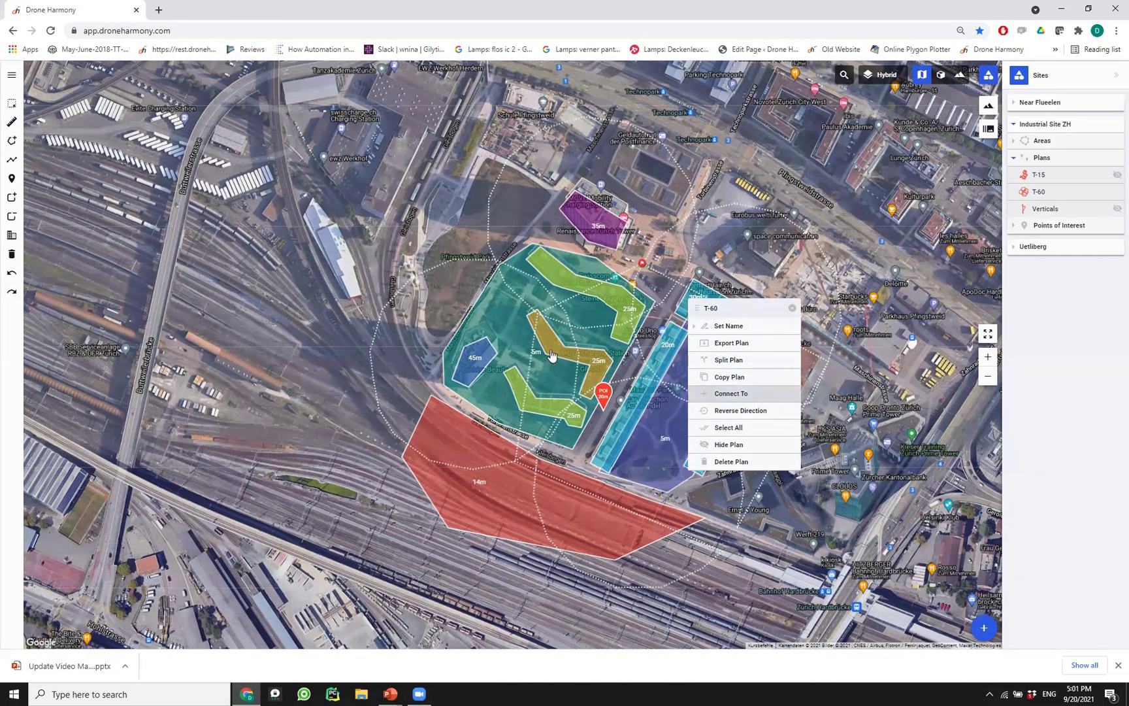
{"action": "key", "text": "Return"}
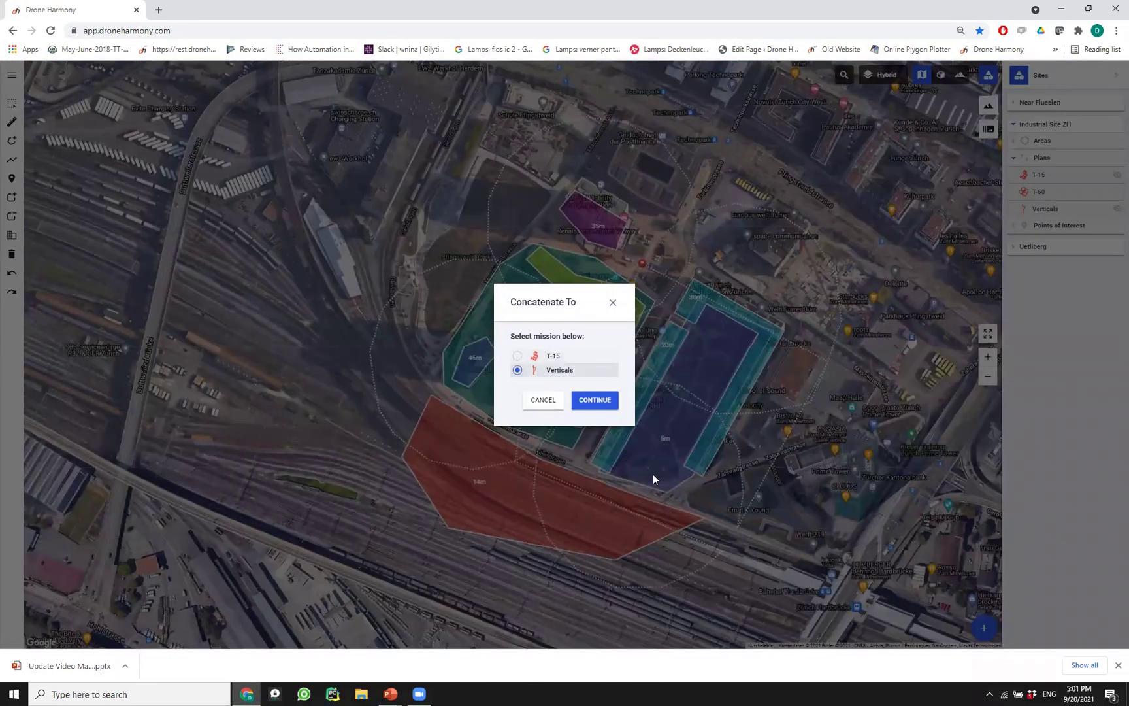
{"action": "left_click", "coordinate": [597, 405]}
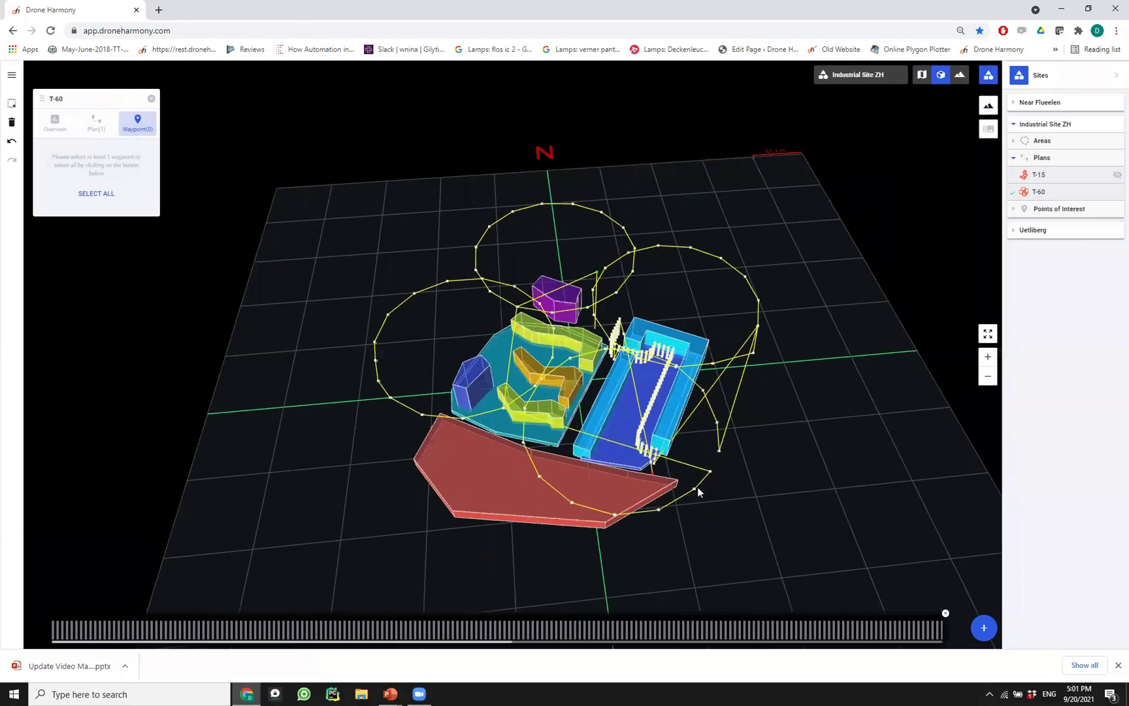
Step: Leave 3-D for the 2-D satellite map and deselect the combined T-60 plan
{"action": "left_click_drag", "start_coordinate": [732, 476], "coordinate": [916, 90]}
{"action": "left_click", "coordinate": [921, 79]}
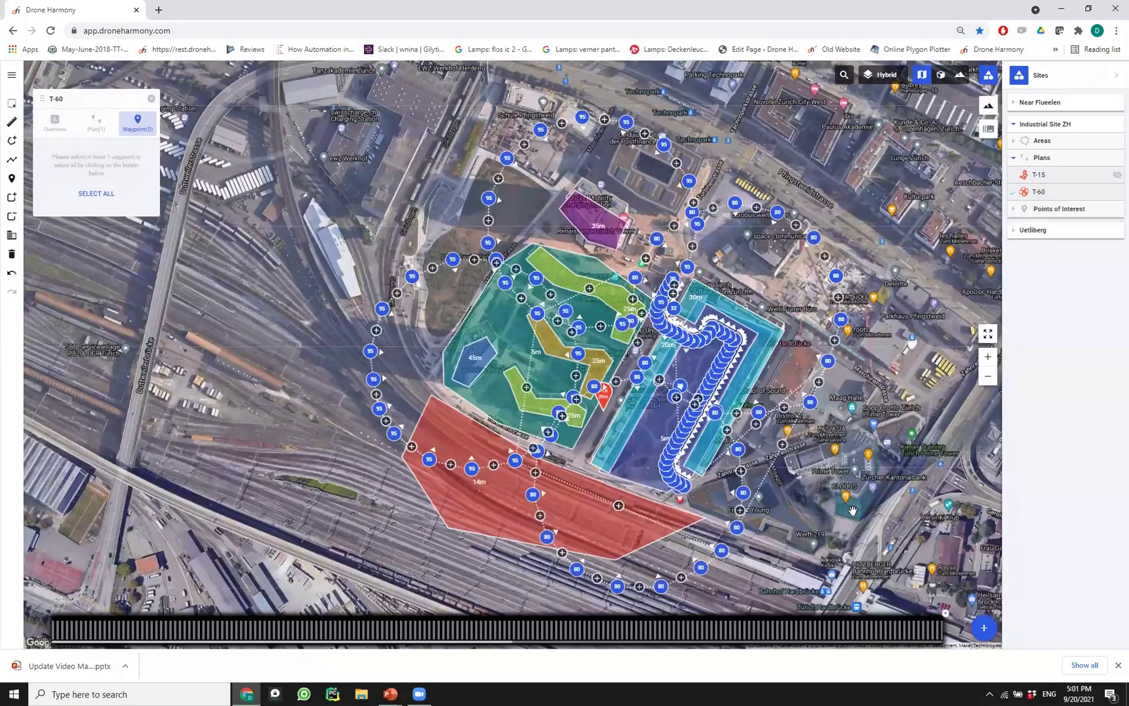
{"action": "left_click", "coordinate": [809, 508]}
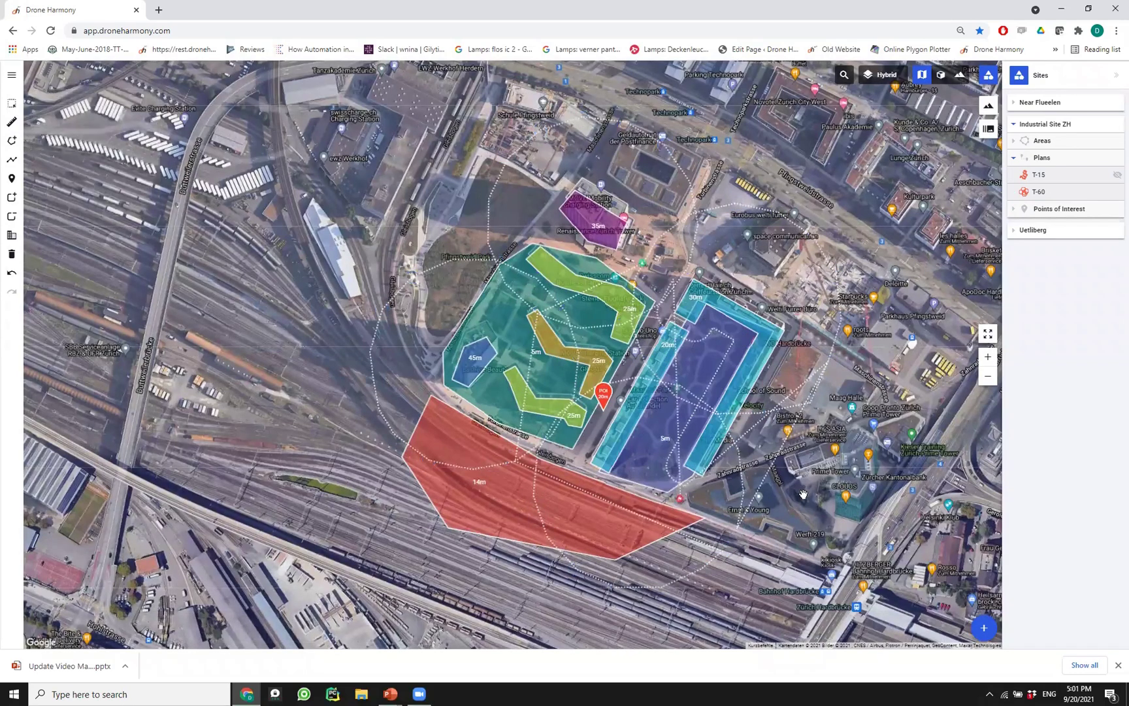
{"action": "left_click_drag", "start_coordinate": [845, 512], "coordinate": [797, 509]}
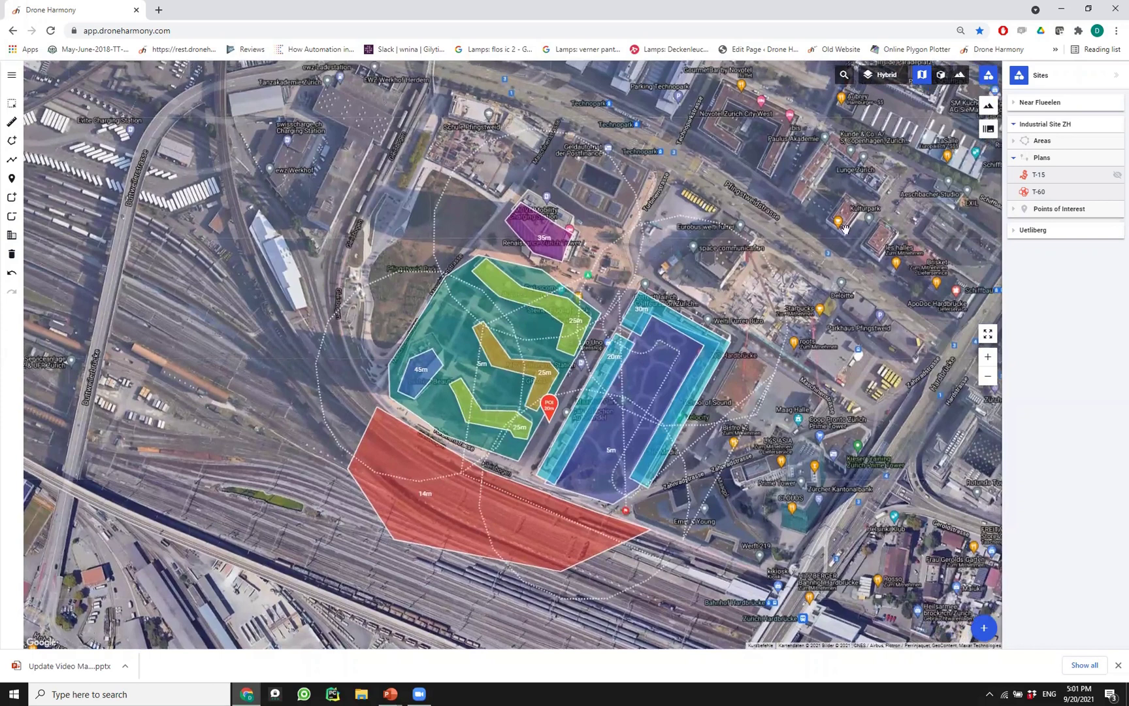